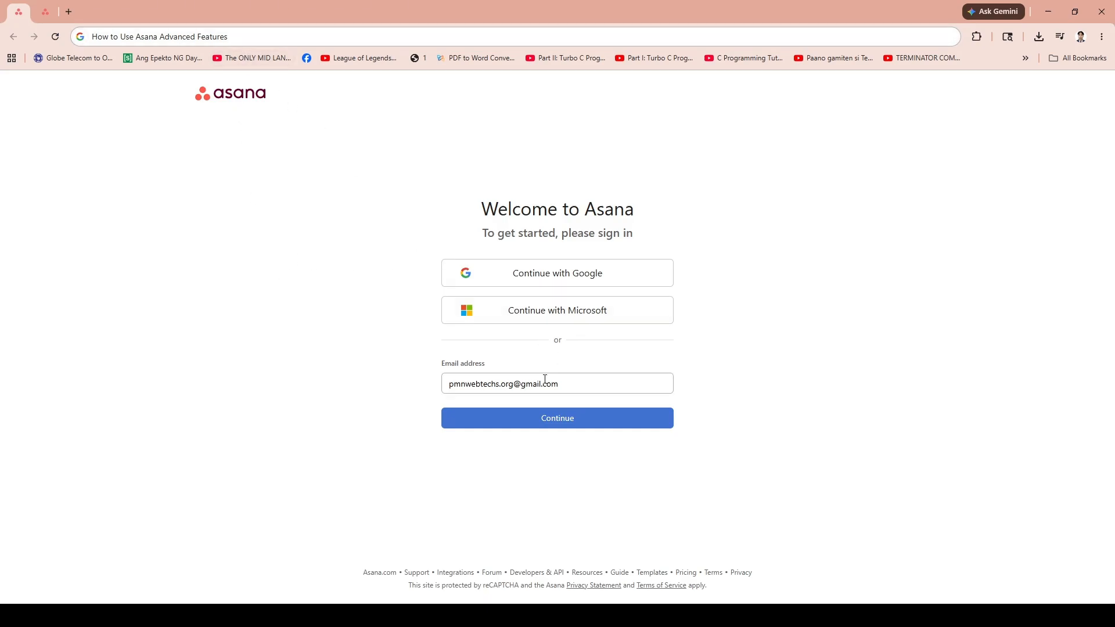
- Switch to the signed-in Asana workspace, dismiss the timesheets and budgets trial offer, and open My tasks
left_click(51, 13)
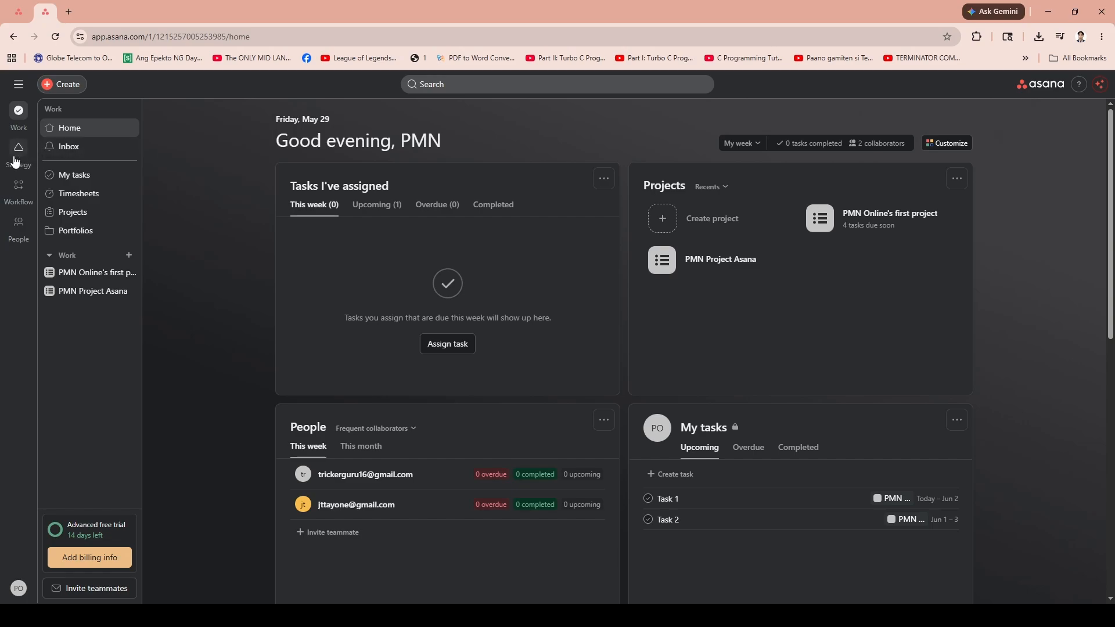
left_click(101, 188)
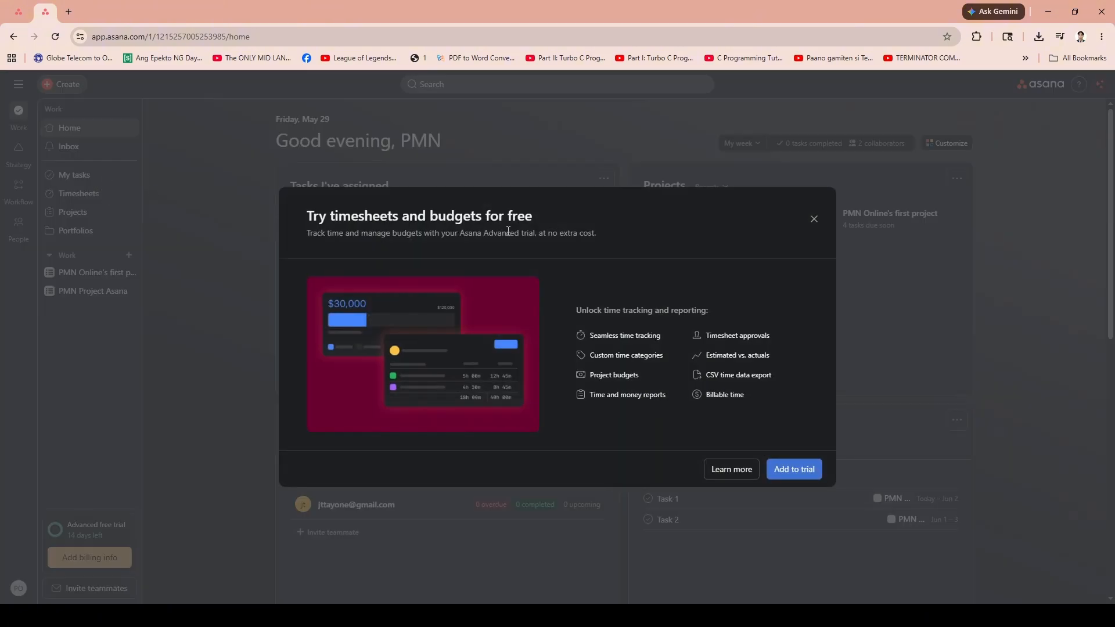
left_click(812, 220)
left_click(96, 176)
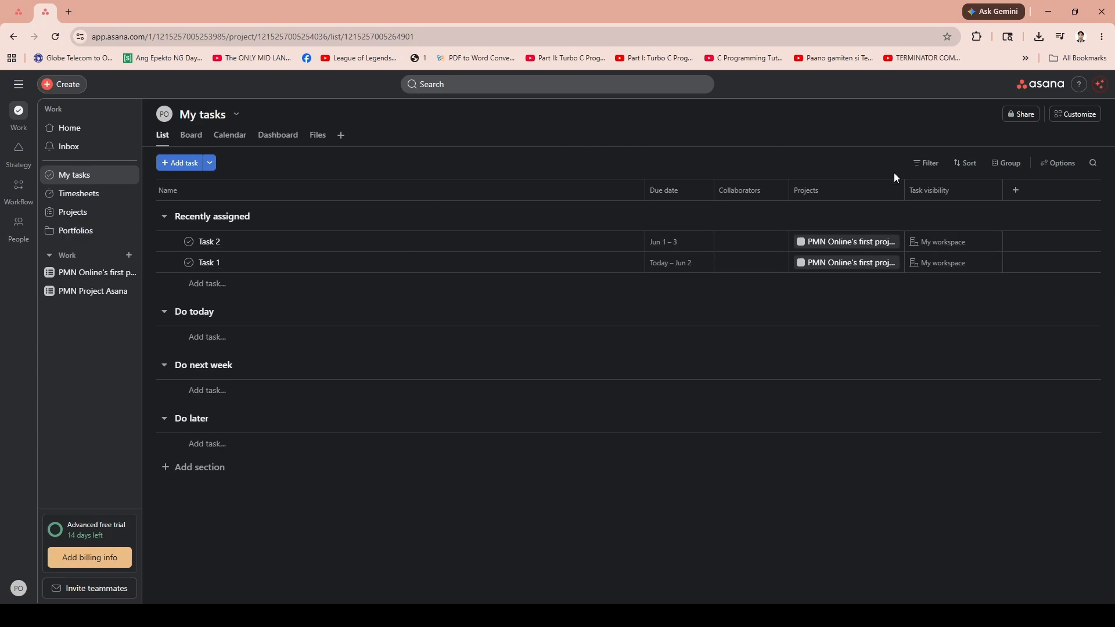
- Examine the ways to add fields to My tasks in its customization settings
left_click(1096, 122)
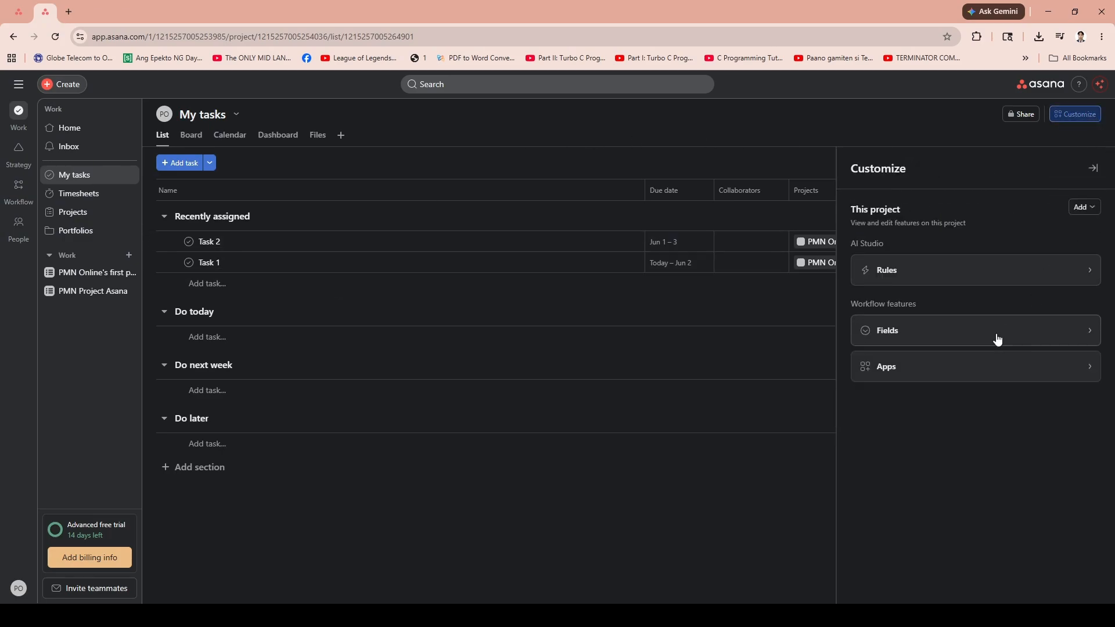
left_click(1093, 336)
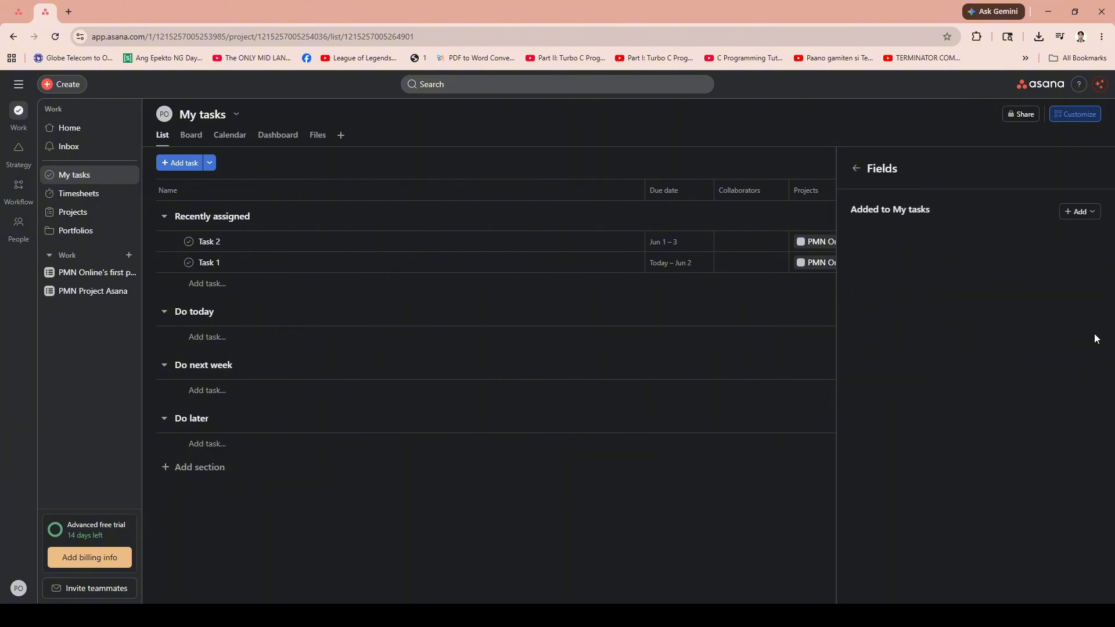
left_click(1093, 215)
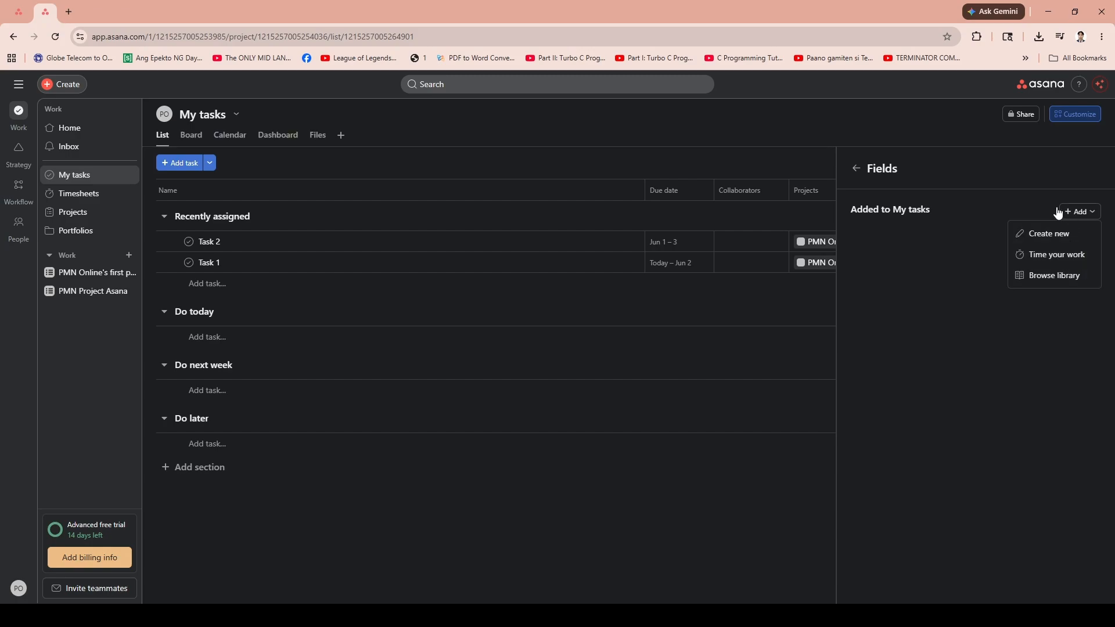
left_click(855, 169)
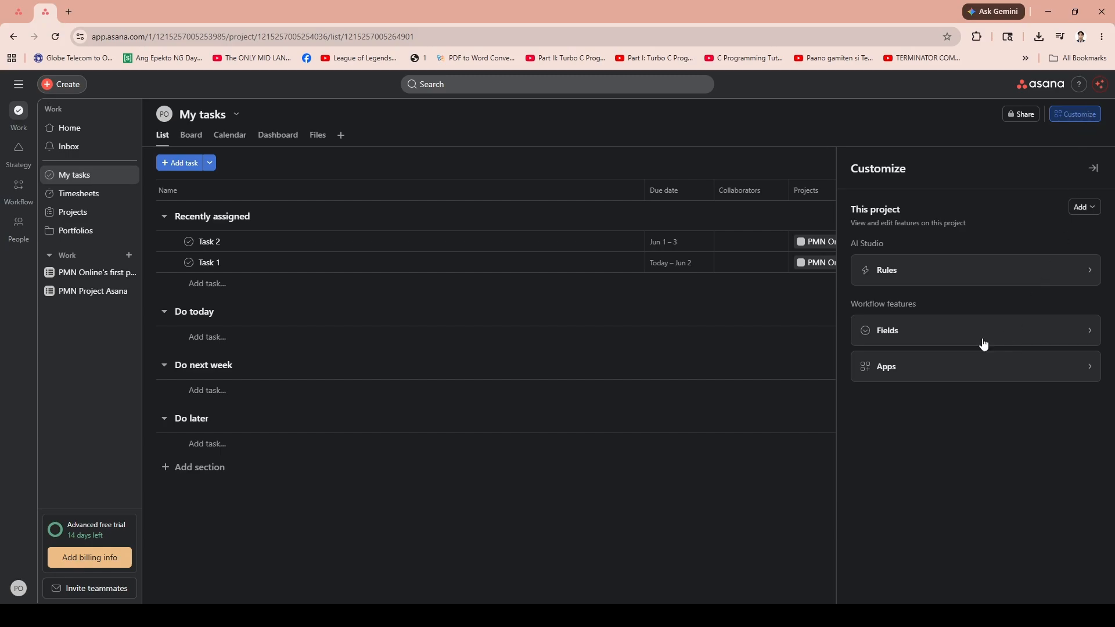
- Try to create a new custom field of type Multi-select for My tasks
left_click(1083, 209)
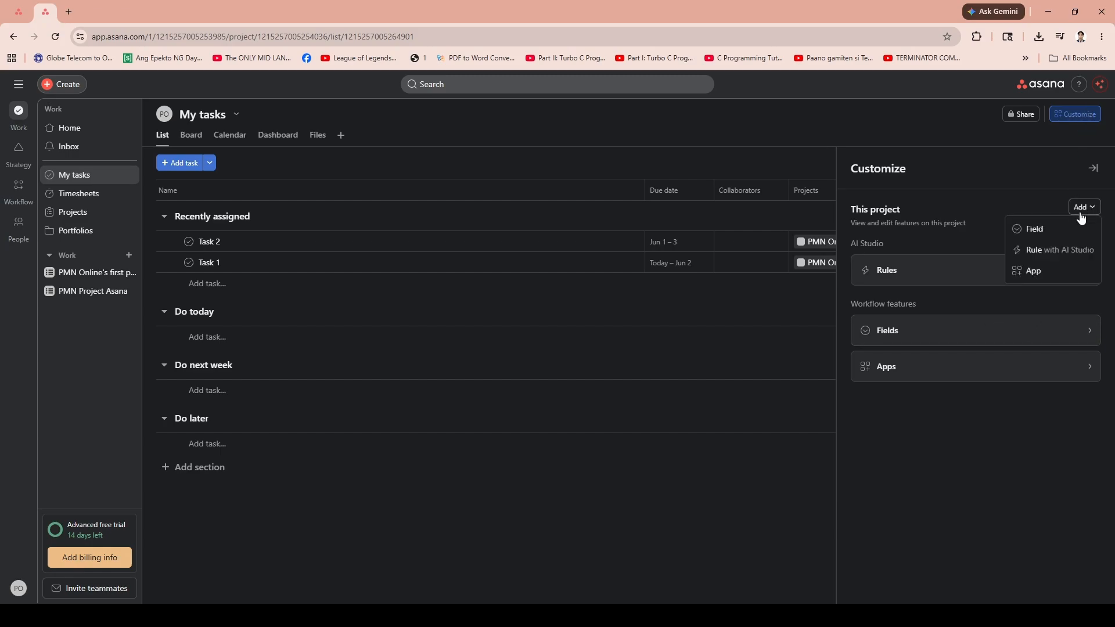
left_click(1051, 228)
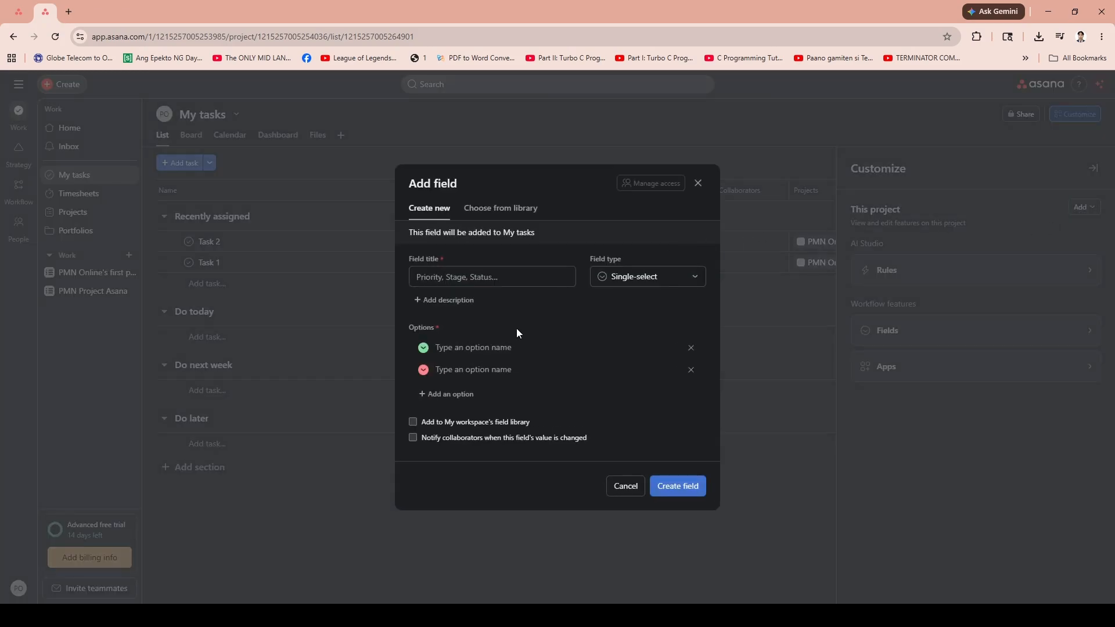
left_click(641, 277)
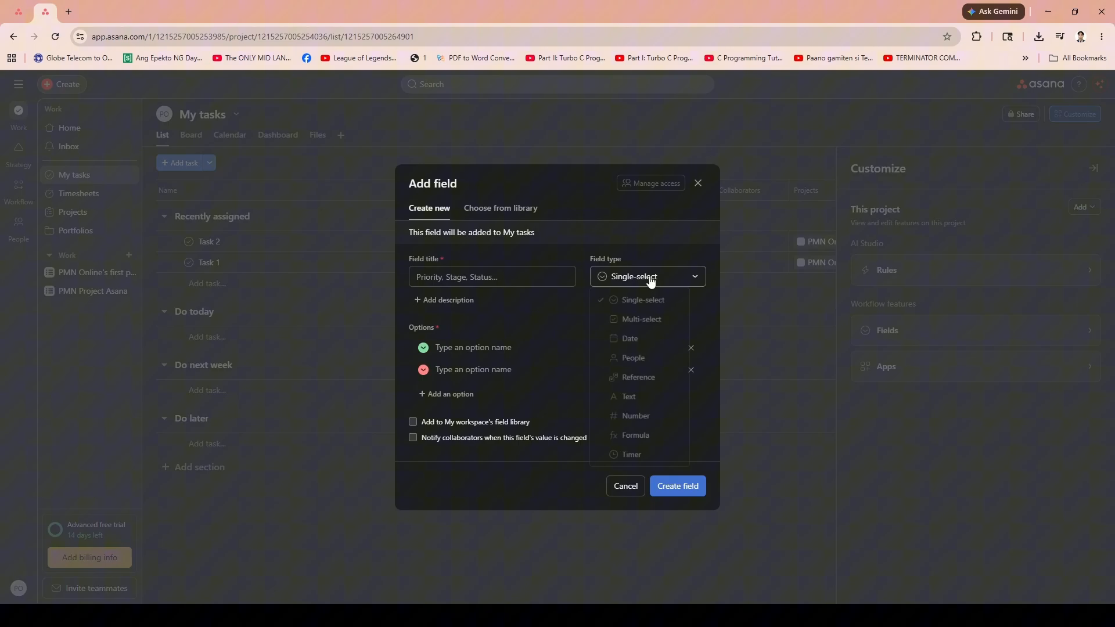
left_click(653, 364)
left_click(639, 324)
left_click(650, 348)
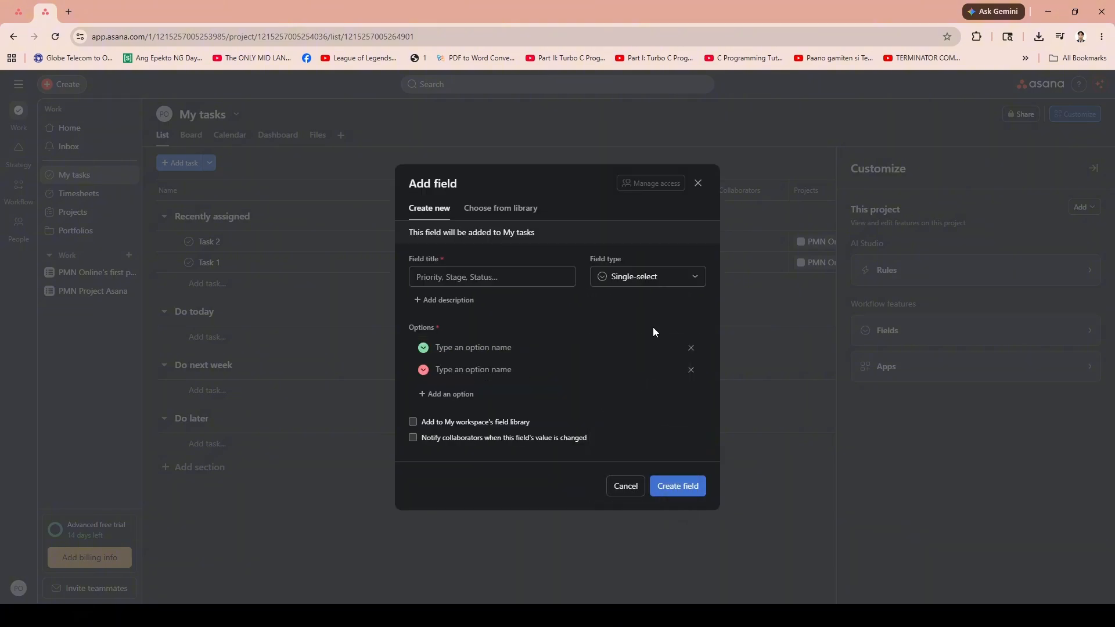
left_click(652, 277)
left_click(649, 321)
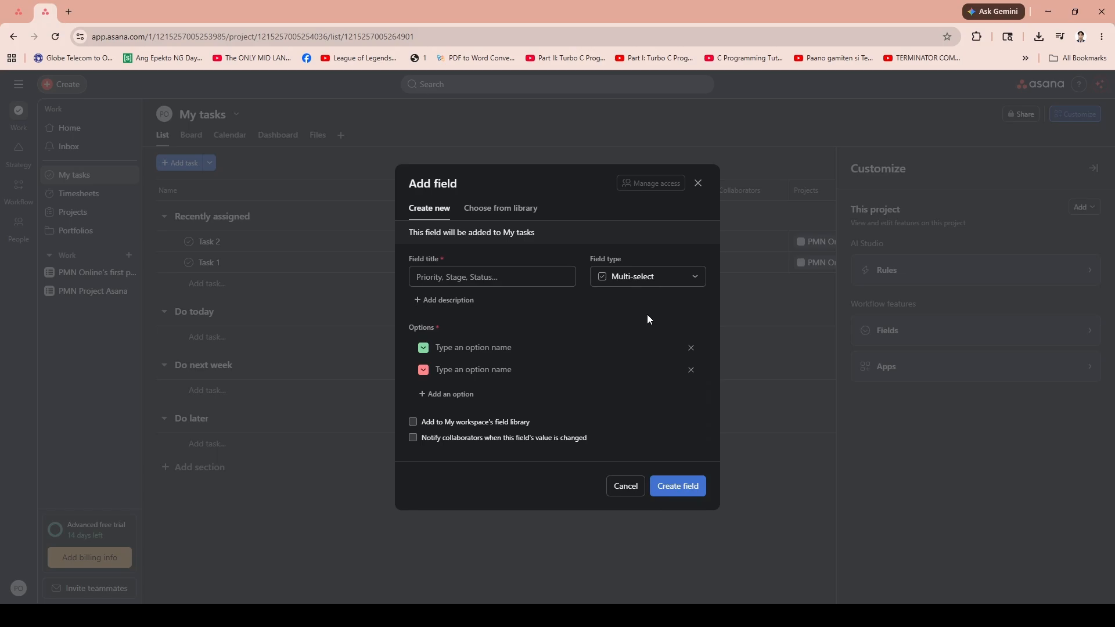
left_click(652, 267)
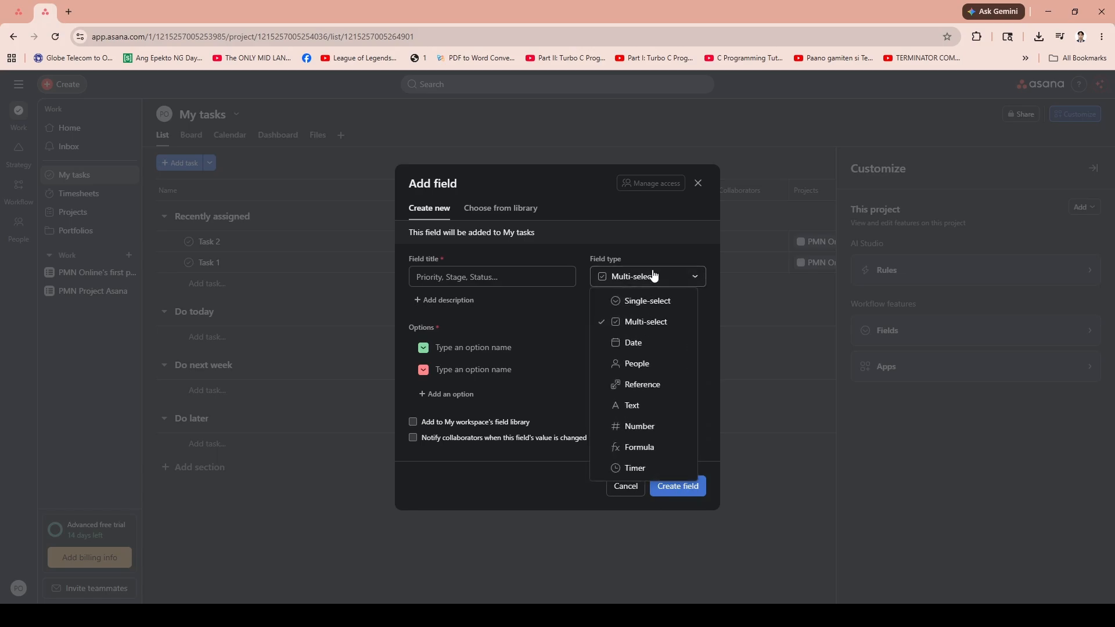
left_click(546, 487)
left_click(691, 486)
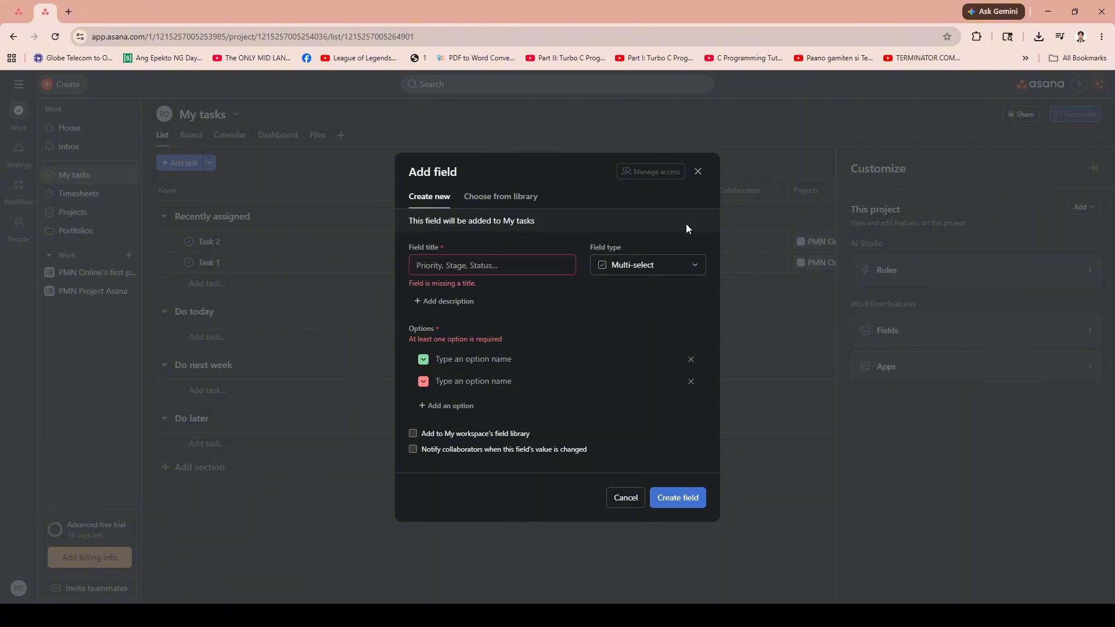
- Discard the unfinished custom field and close the customization settings
left_click(698, 172)
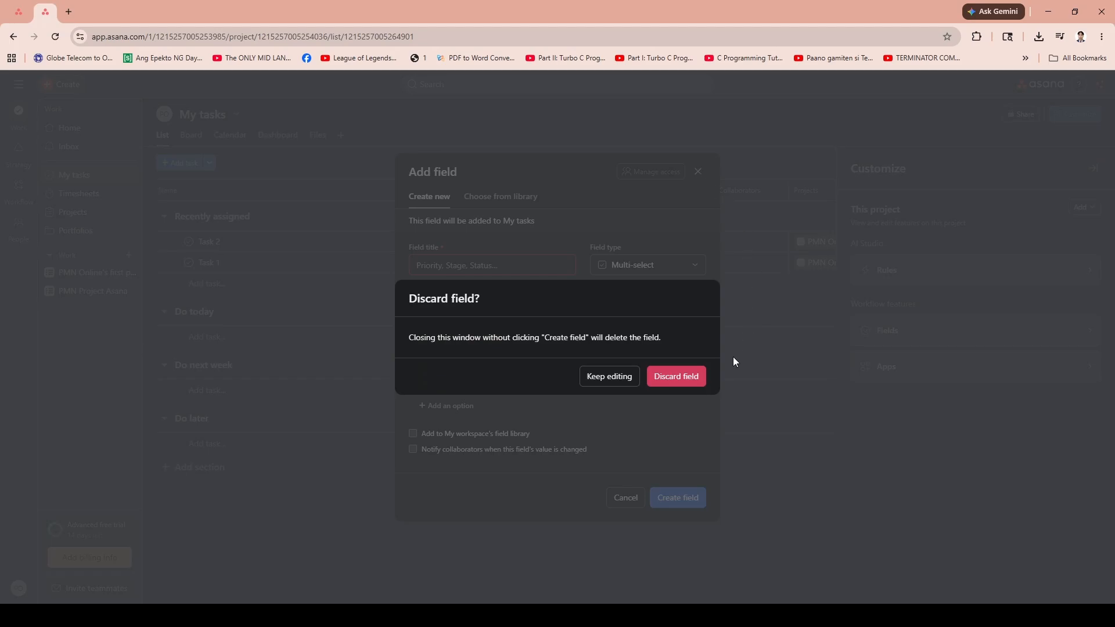
left_click(681, 378)
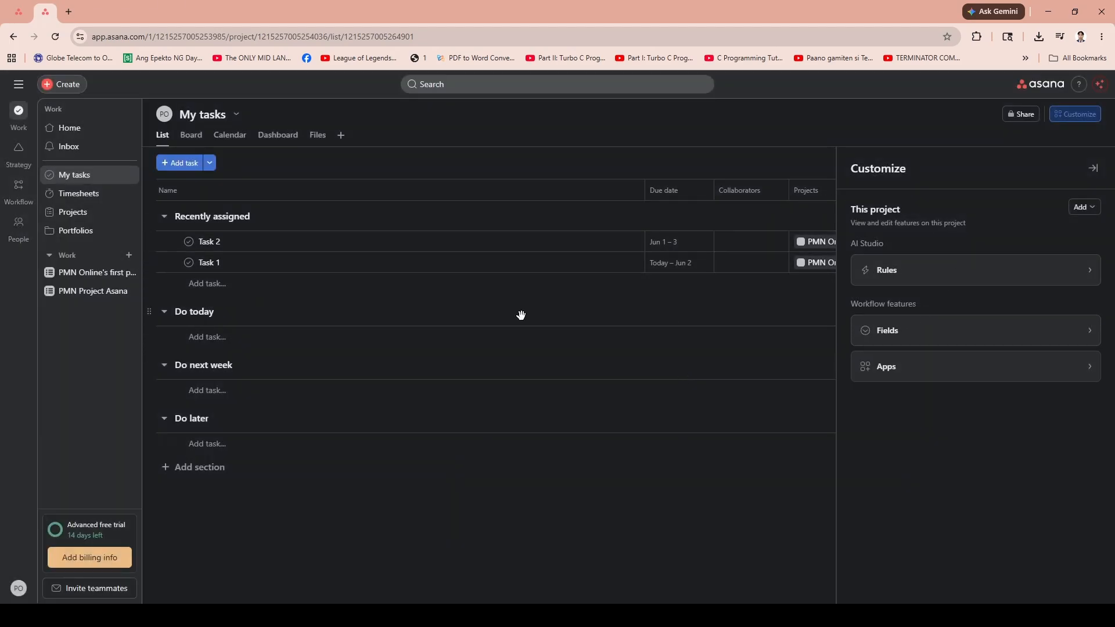
left_click(1093, 169)
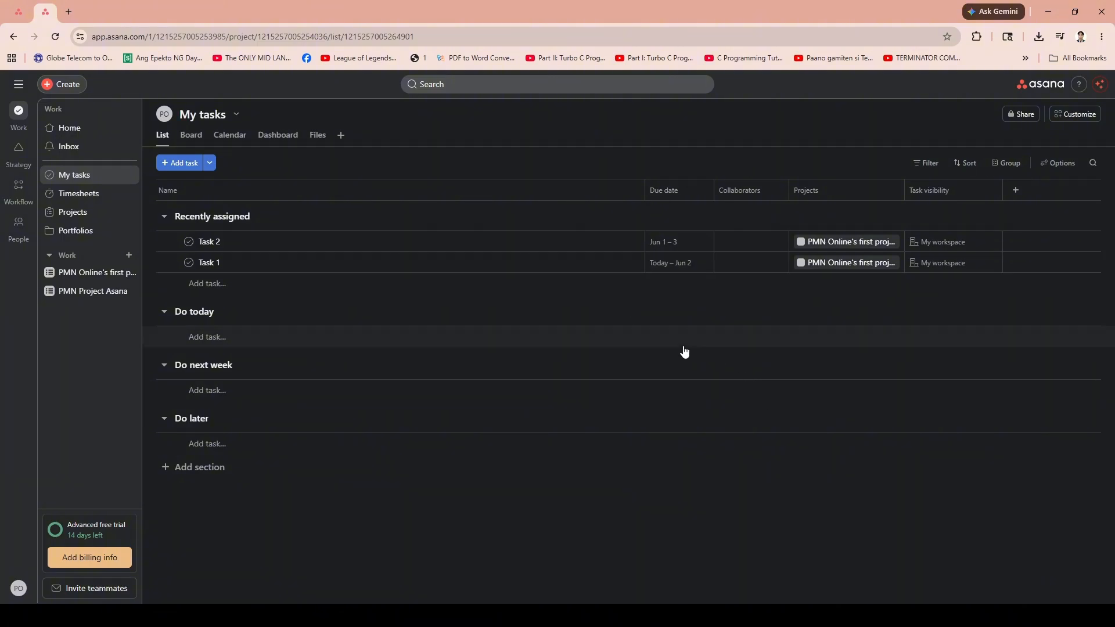
- Add a dependency to Task 2 so that it is blocked by Task 1
left_click(422, 249)
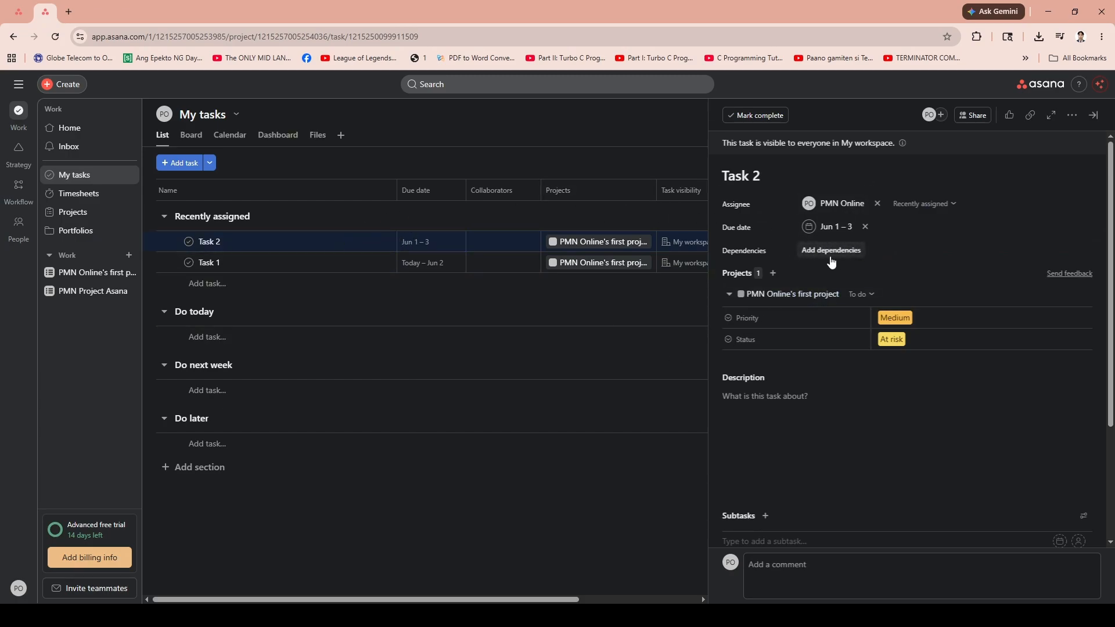
left_click(837, 252)
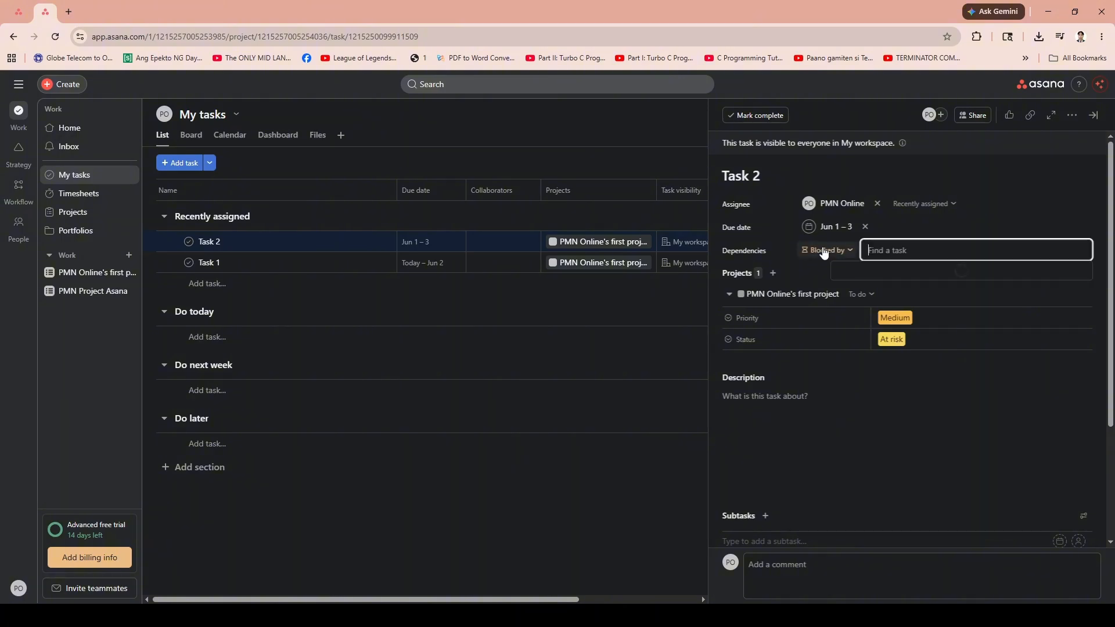
left_click(878, 314)
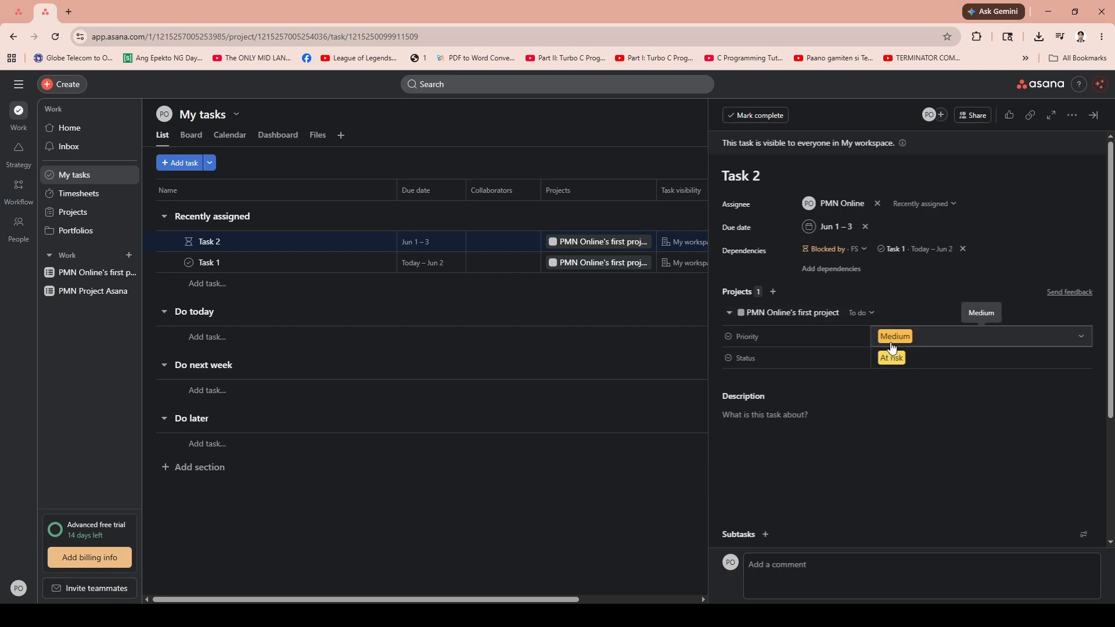
mouse_move(894, 250)
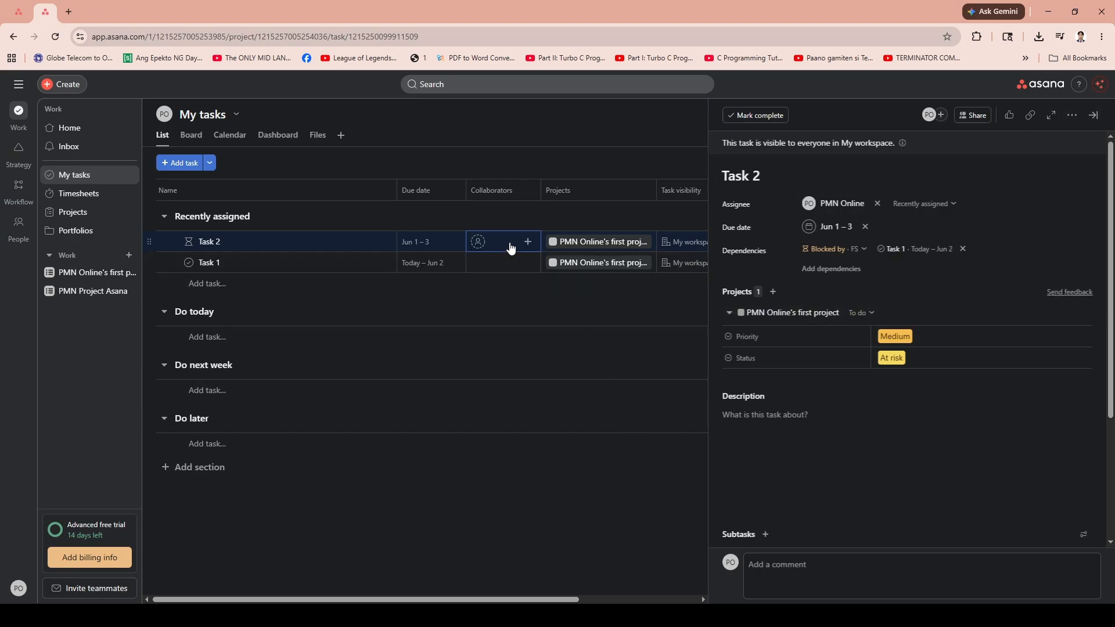
- Convert Task 2 to a milestone and return to the full My tasks list
right_click(510, 244)
right_click(310, 245)
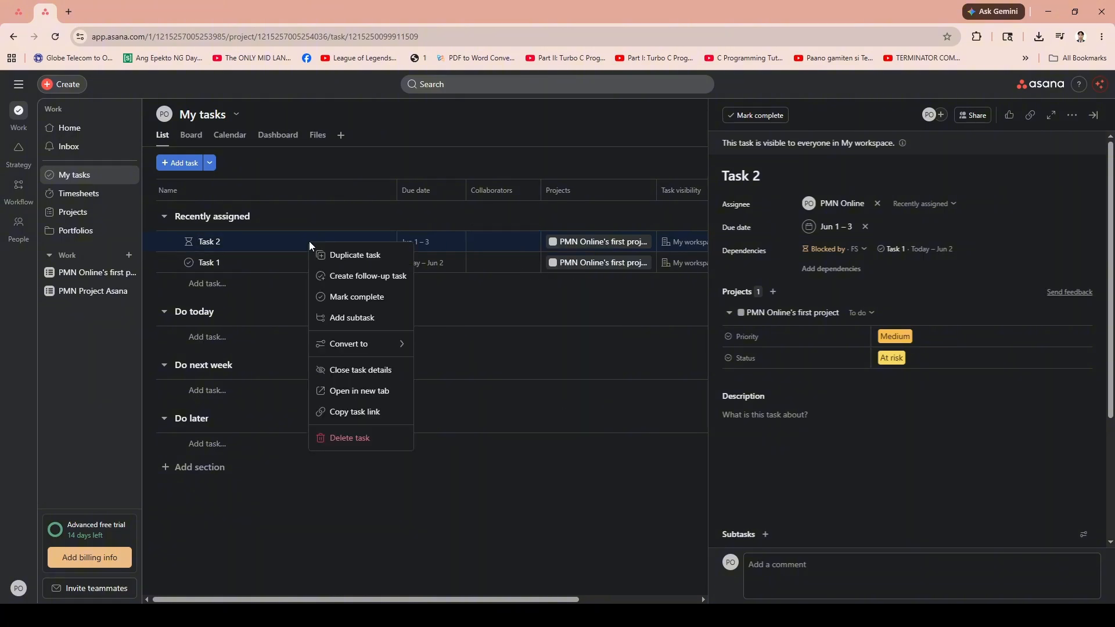
left_click(299, 246)
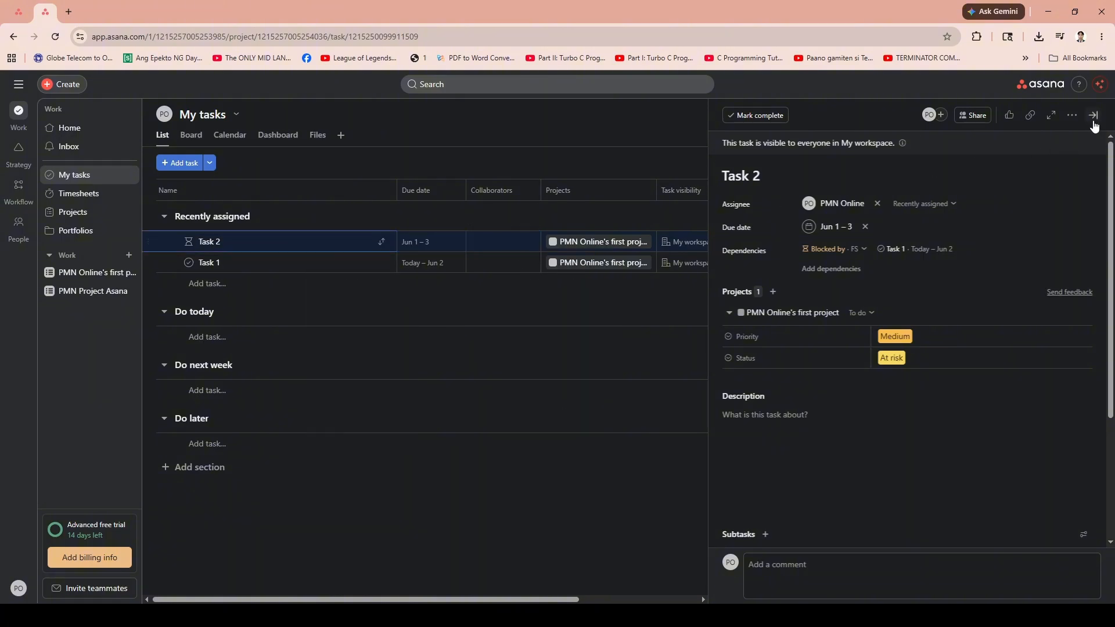
left_click(1072, 115)
mouse_move(1027, 324)
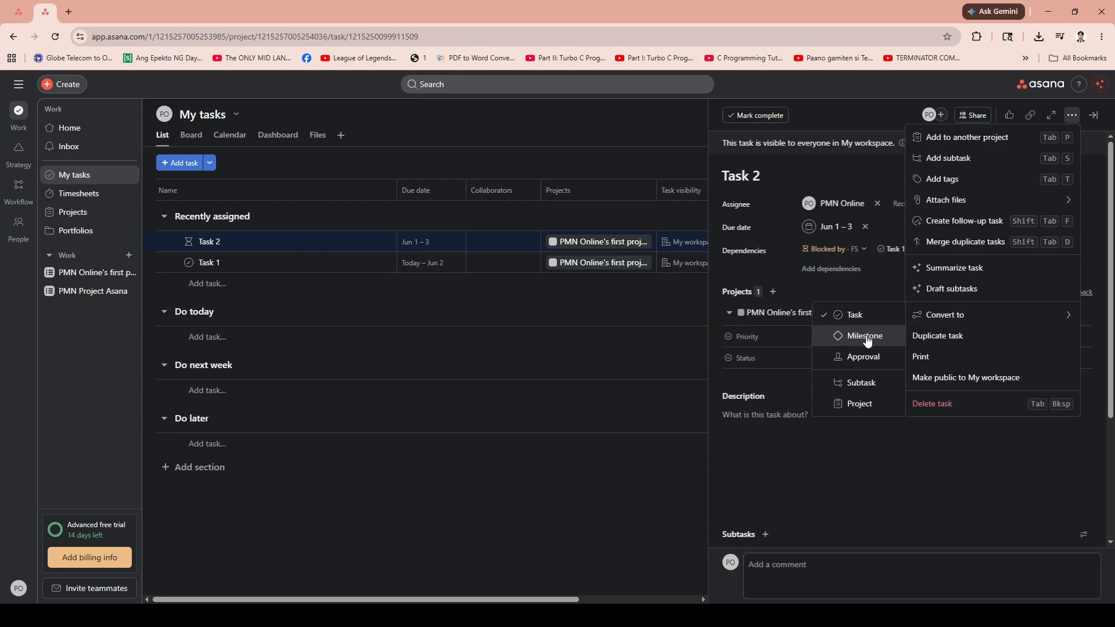
left_click(862, 339)
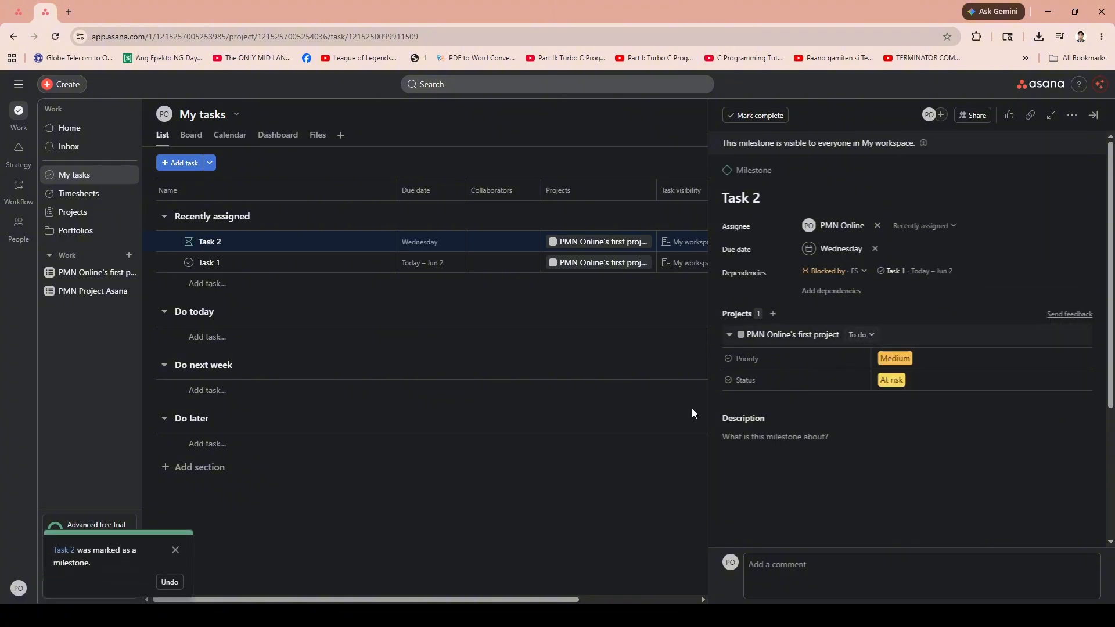
left_click(1094, 116)
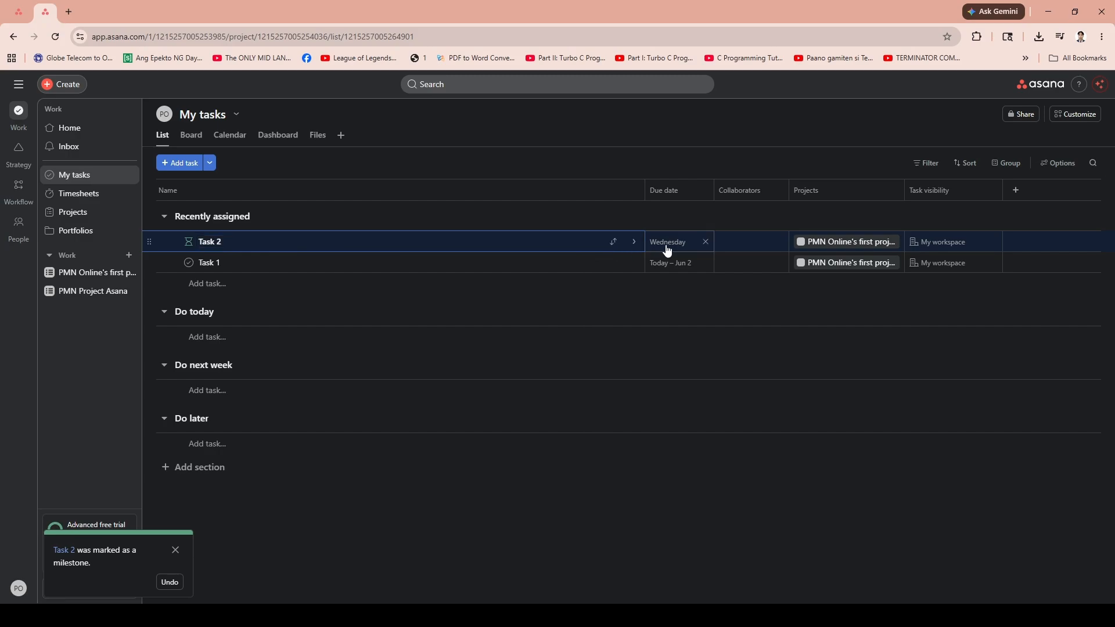
left_click(633, 243)
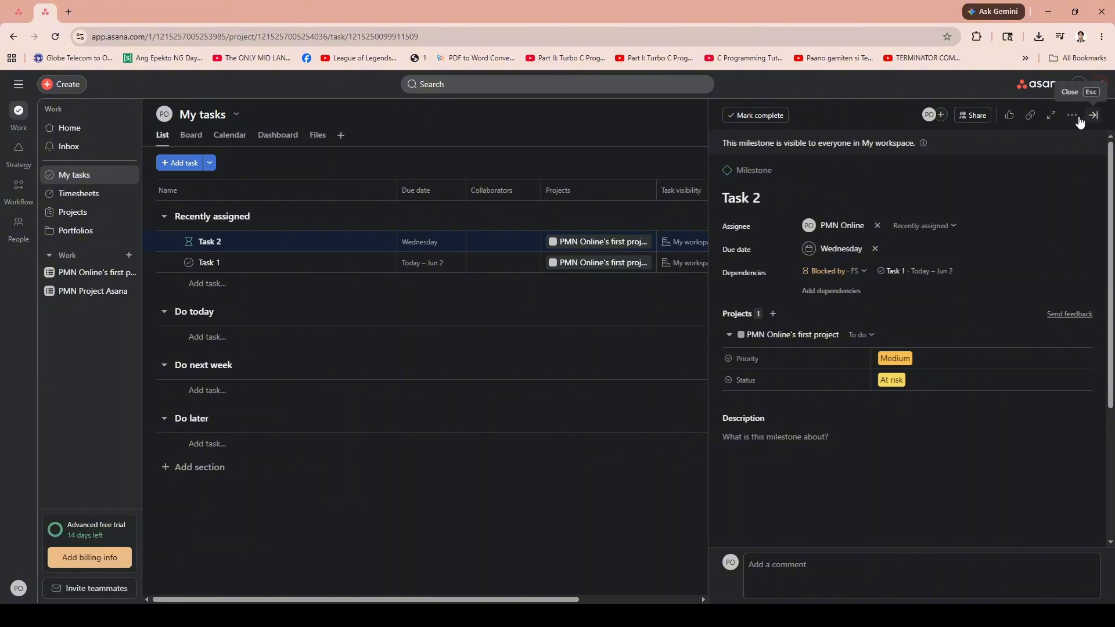
left_click(1094, 117)
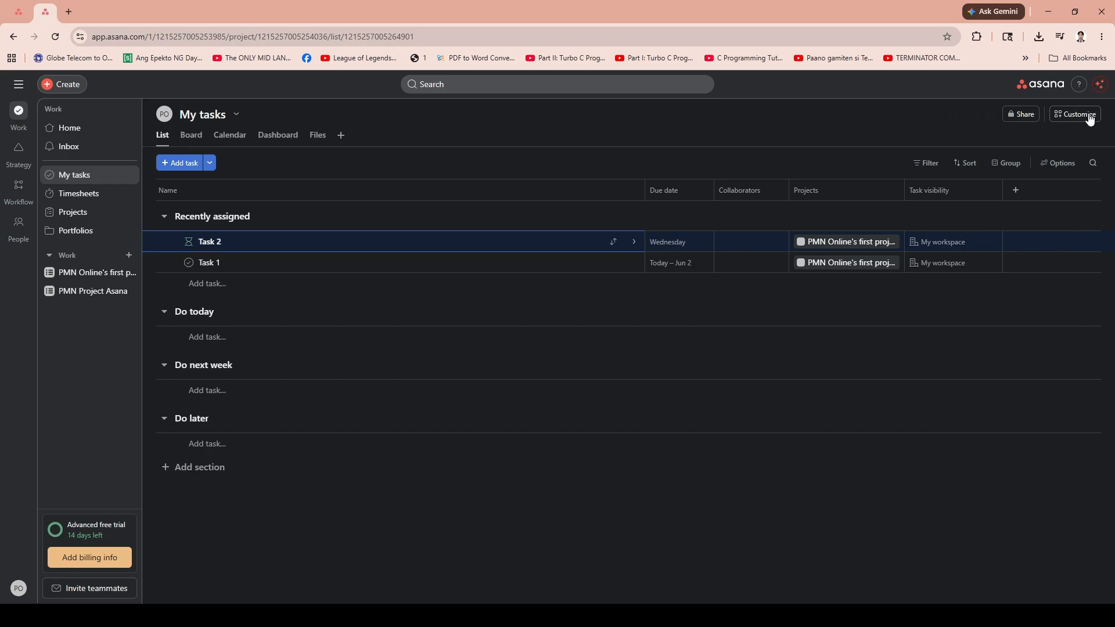
- Browse the rule templates available for automating My tasks, from Recommended down to the Gmail integrations, and close the gallery
left_click(1089, 119)
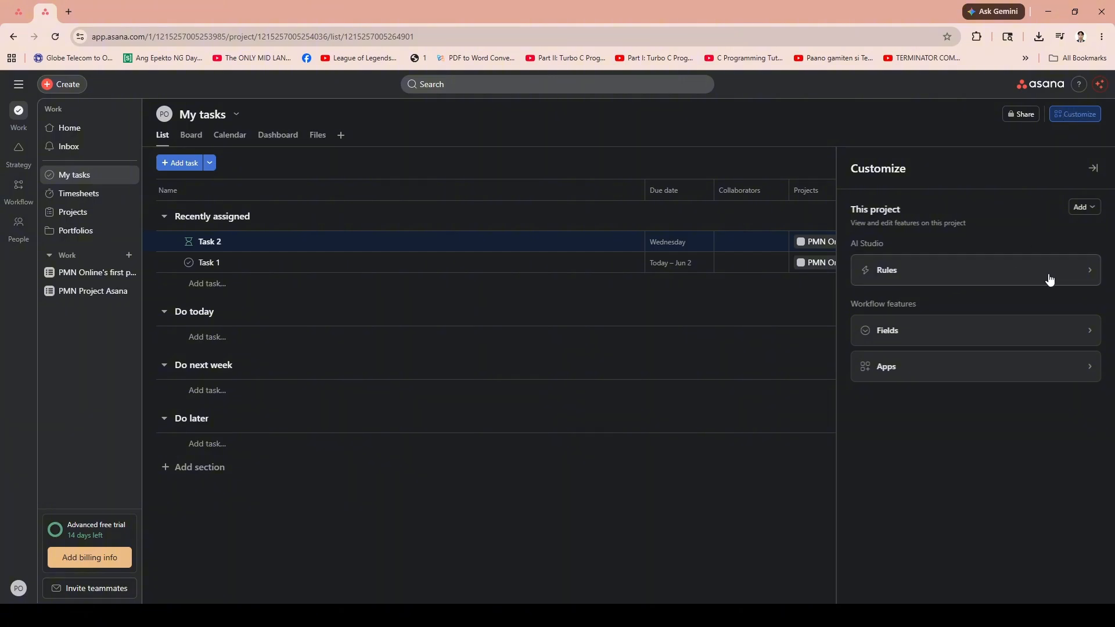
left_click(1074, 276)
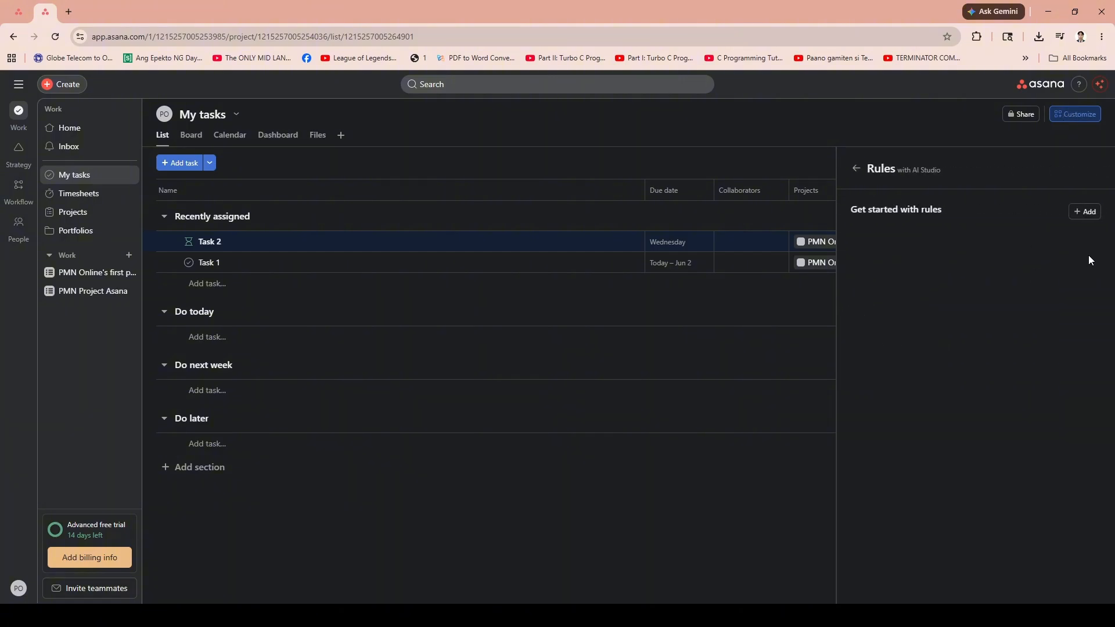
left_click(1091, 219)
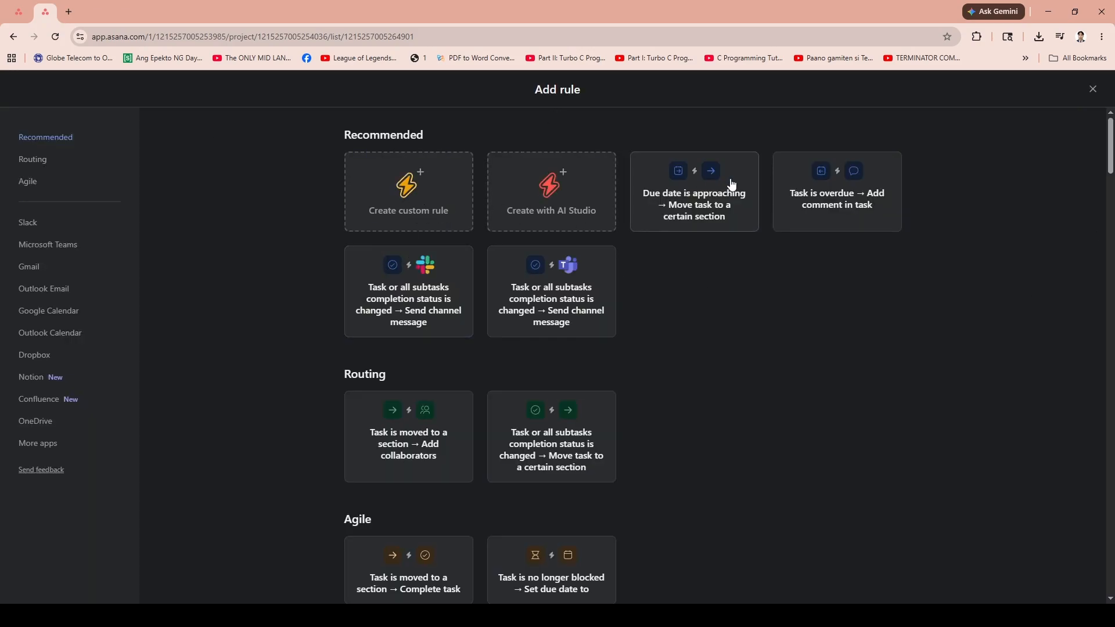
scroll(418, 246, "down", 3)
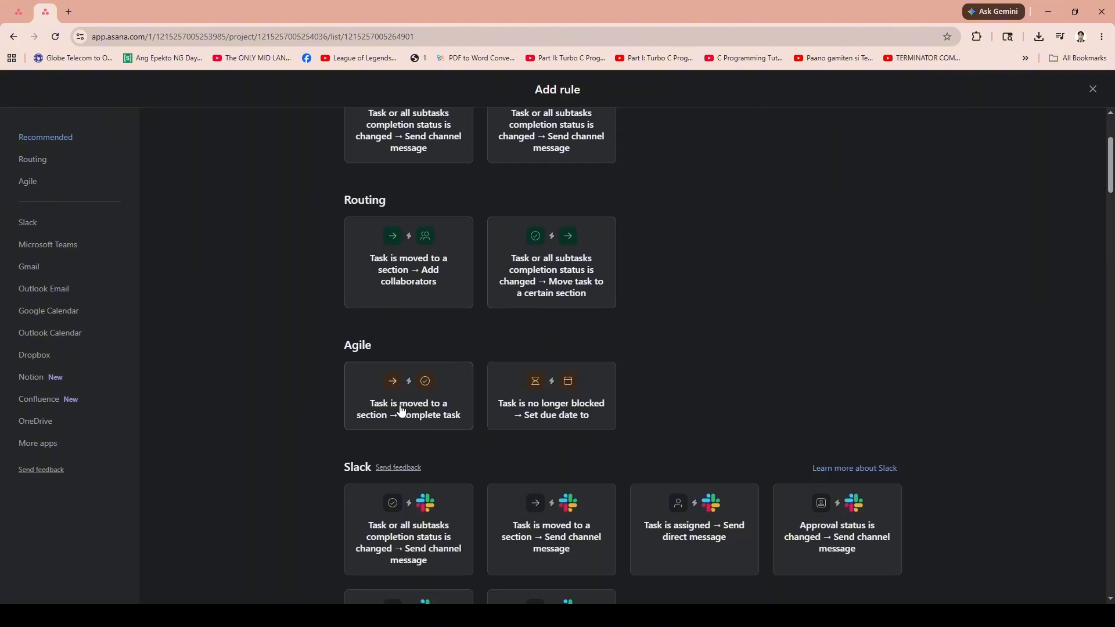
scroll(603, 381, "down", 2)
scroll(622, 400, "down", 5)
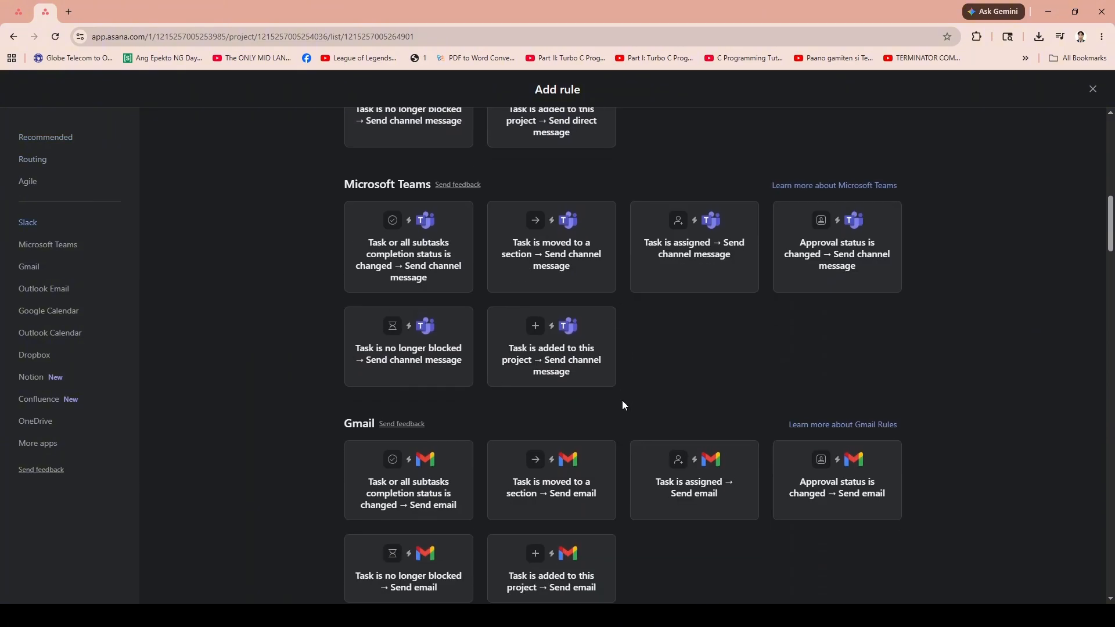
scroll(936, 343, "up", 10)
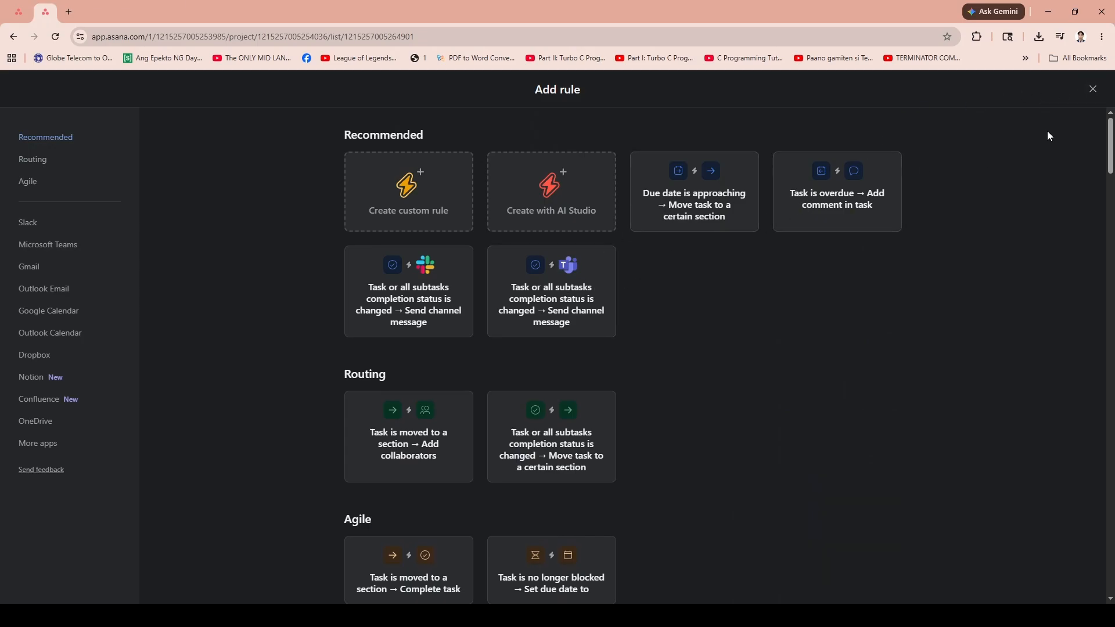
left_click(1092, 90)
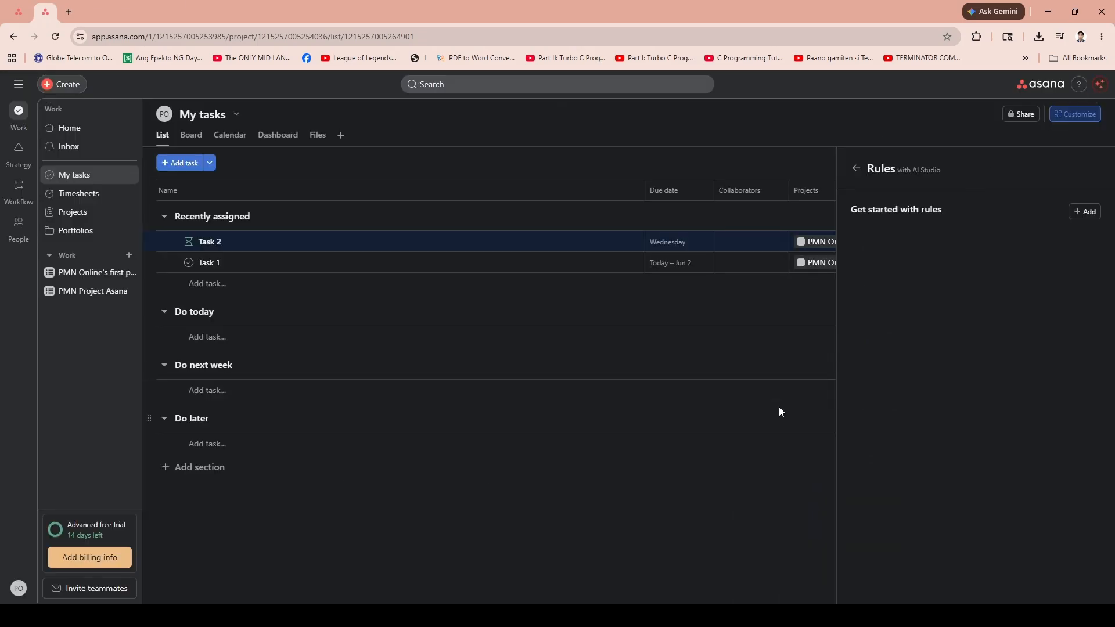
- Leave the rules settings and close the customization settings of My tasks
left_click(857, 169)
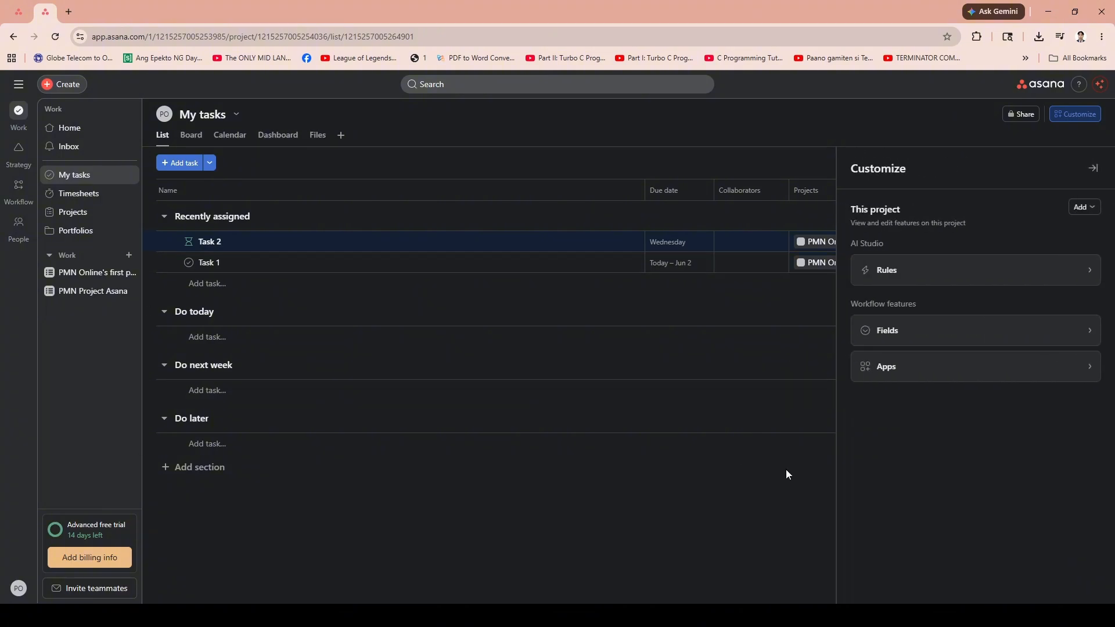
left_click(1090, 167)
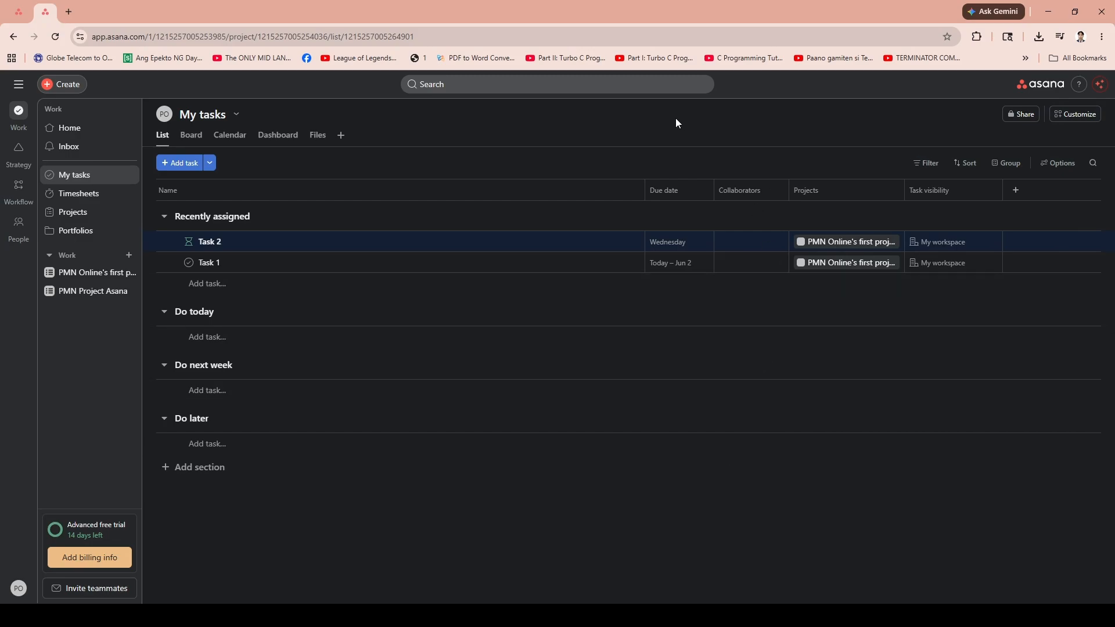
- Review the rule templates for My tasks again, from Recommended through the Slack, calendar, Dropbox, Notion and Confluence integrations, and close the gallery
left_click(1074, 114)
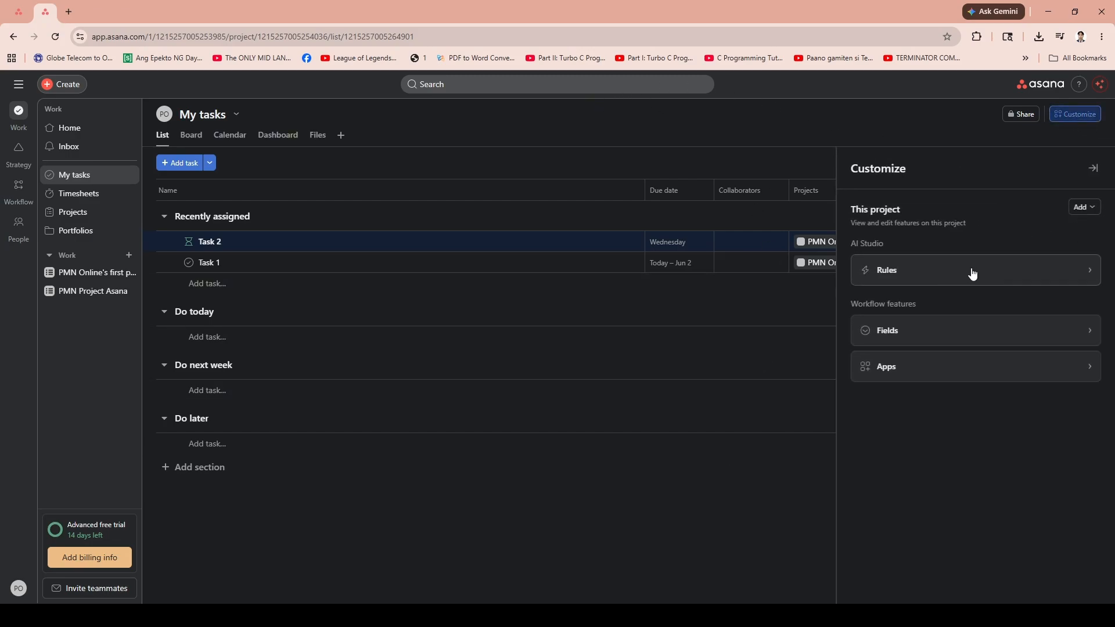
left_click(968, 273)
left_click(1077, 210)
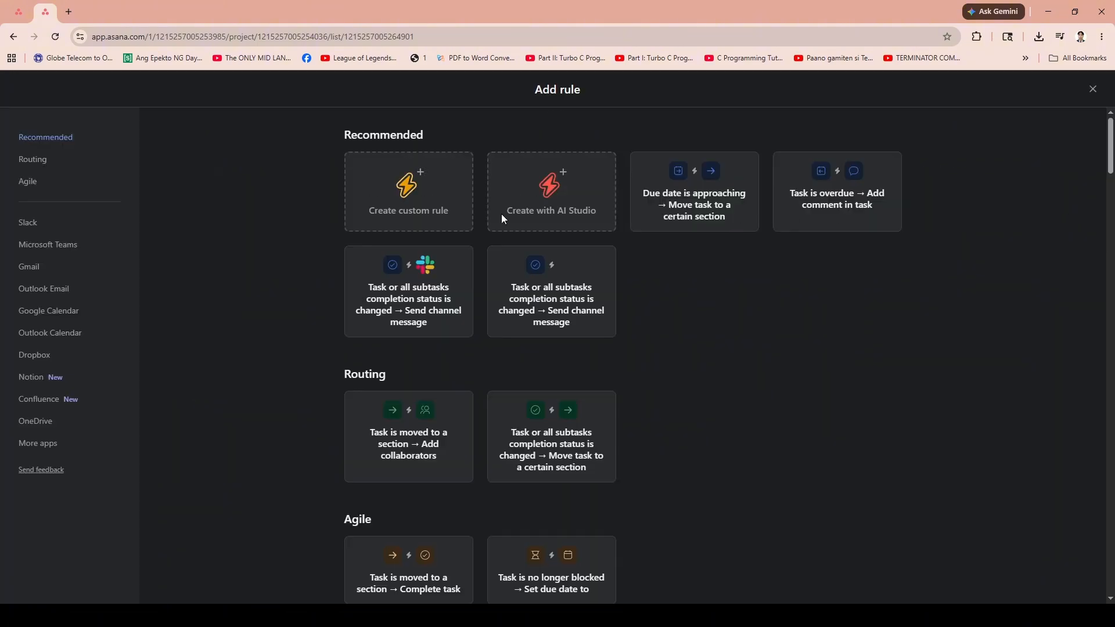
scroll(842, 226, "down", 3)
scroll(838, 232, "down", 20)
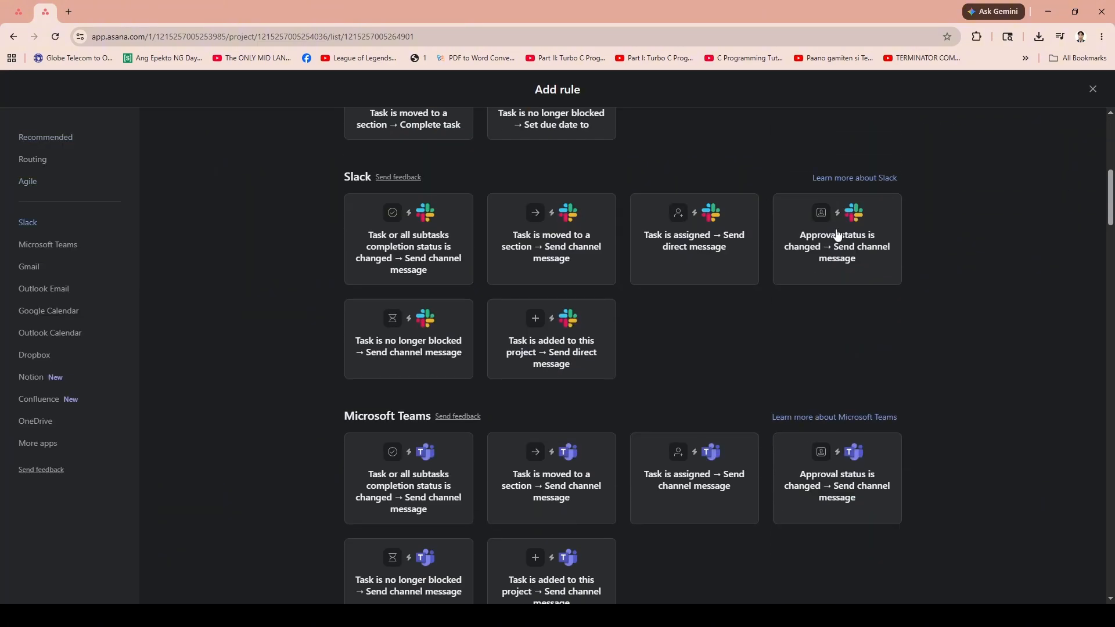
scroll(826, 287, "down", 5)
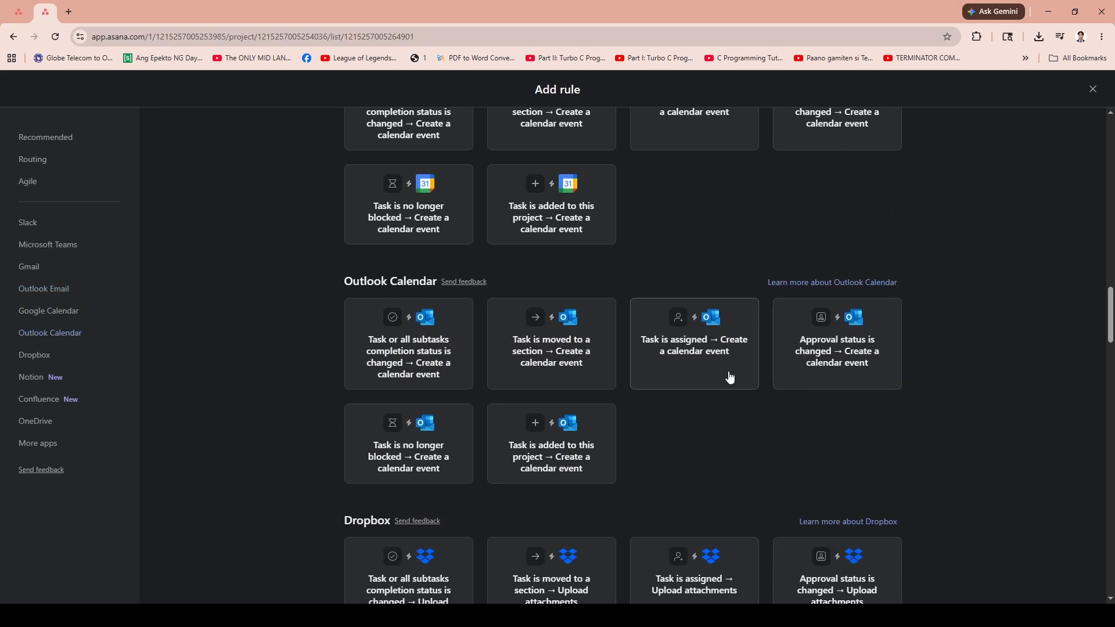
scroll(738, 298, "down", 5)
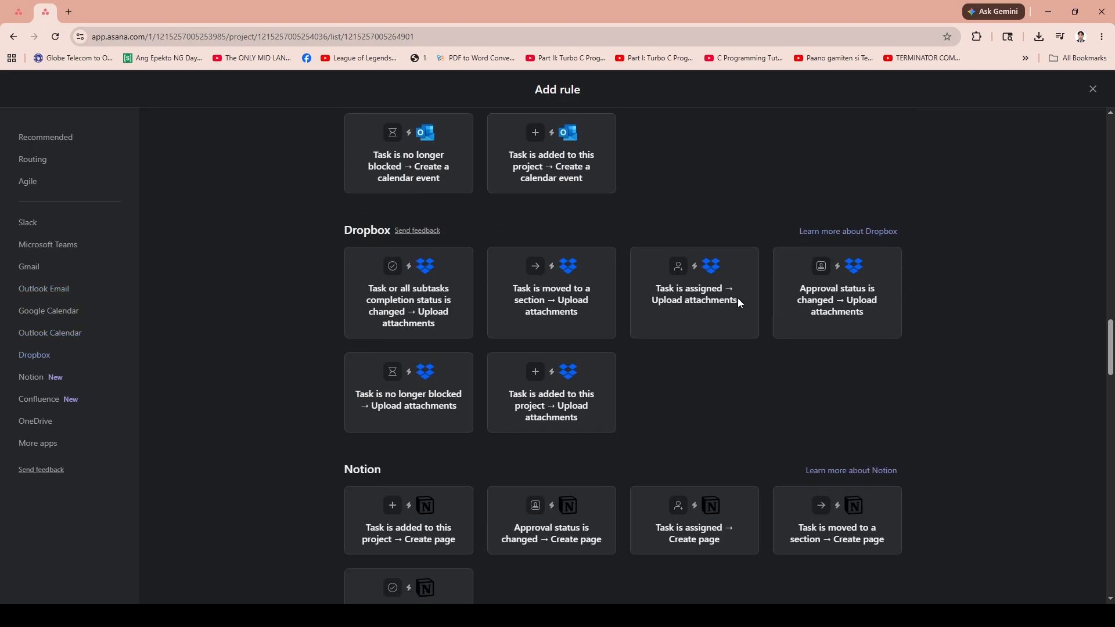
scroll(737, 304, "down", 4)
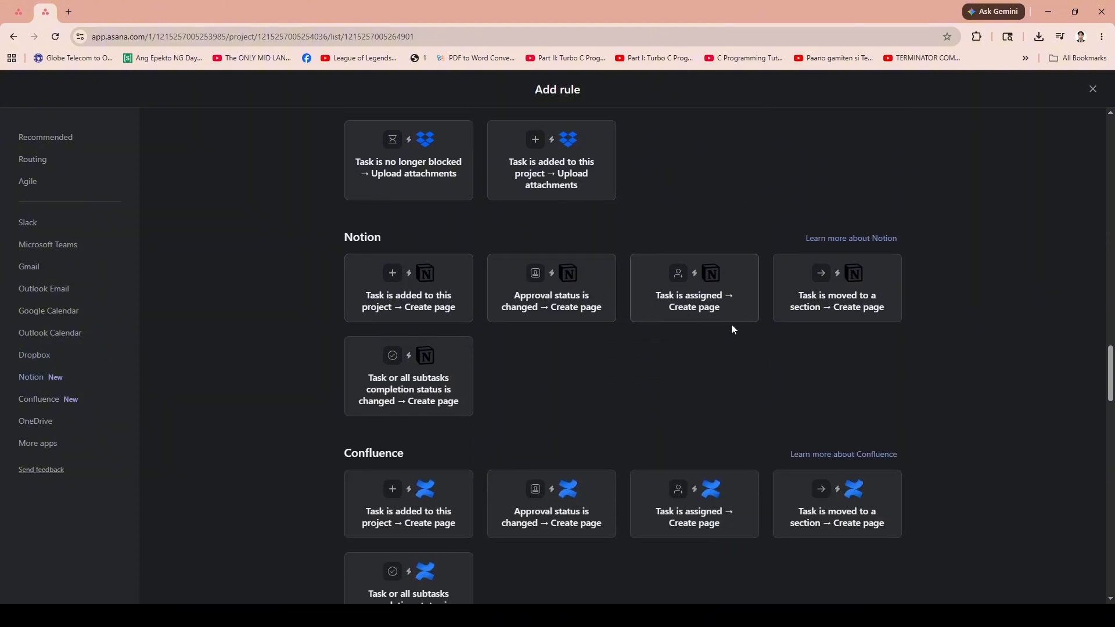
scroll(732, 327, "down", 4)
scroll(1070, 165, "up", 6)
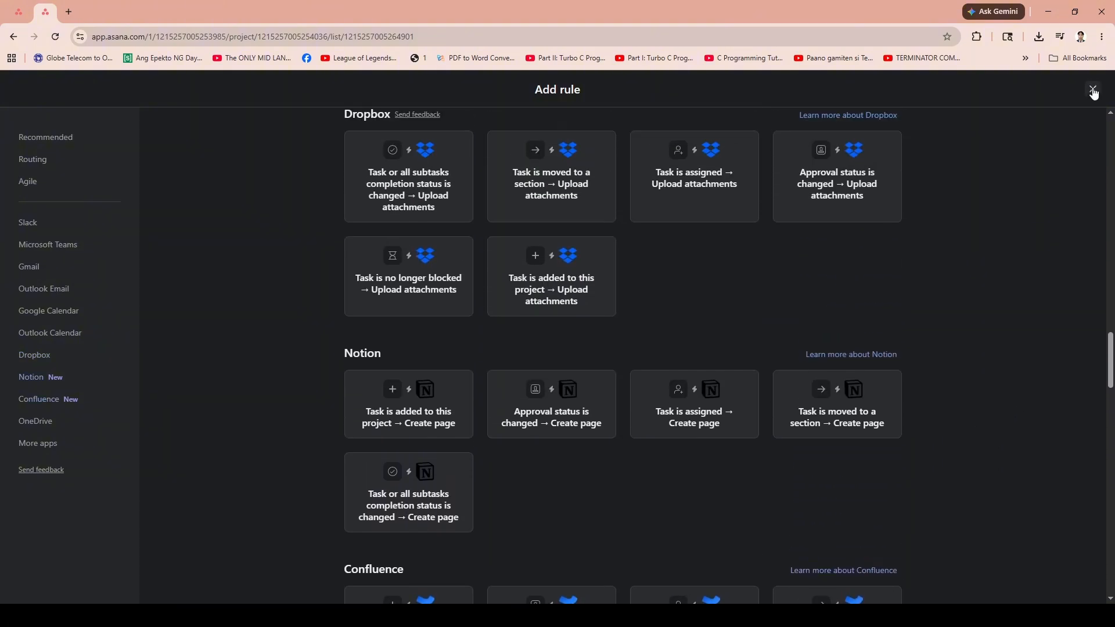
left_click(1092, 89)
- Examine the advanced search filters for tasks, including the assignee field and due date options, and close the search
left_click(604, 80)
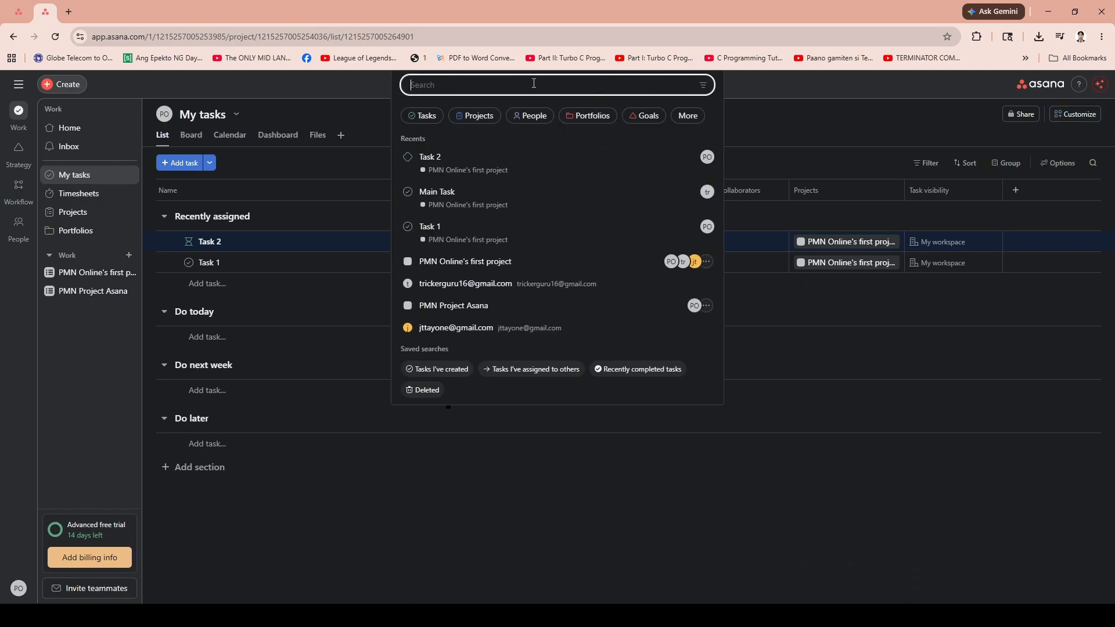
left_click(704, 87)
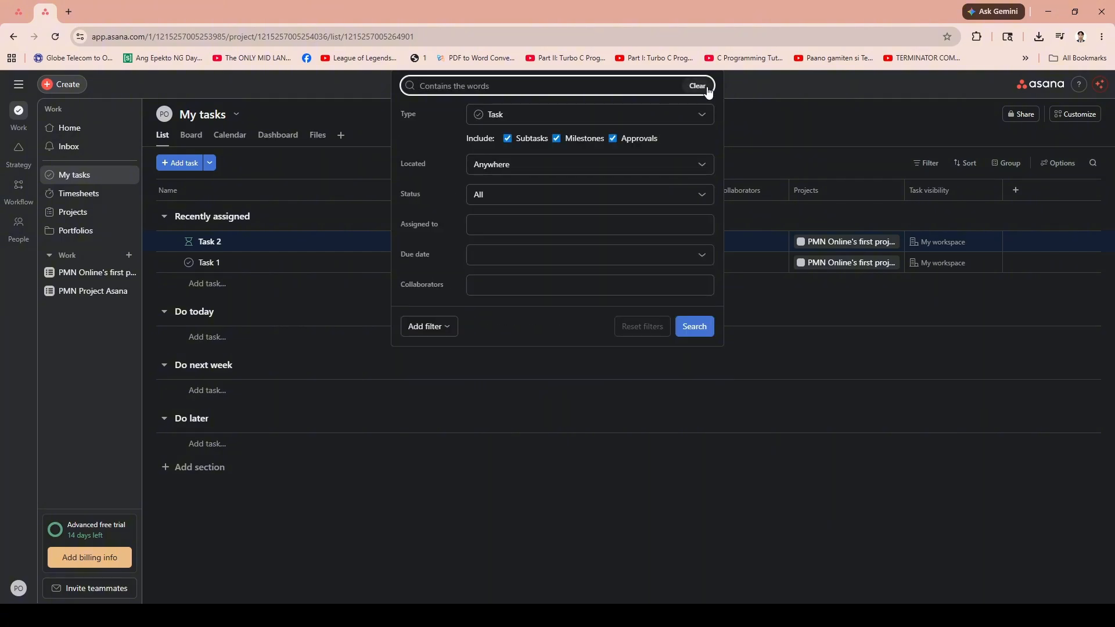
left_click(706, 87)
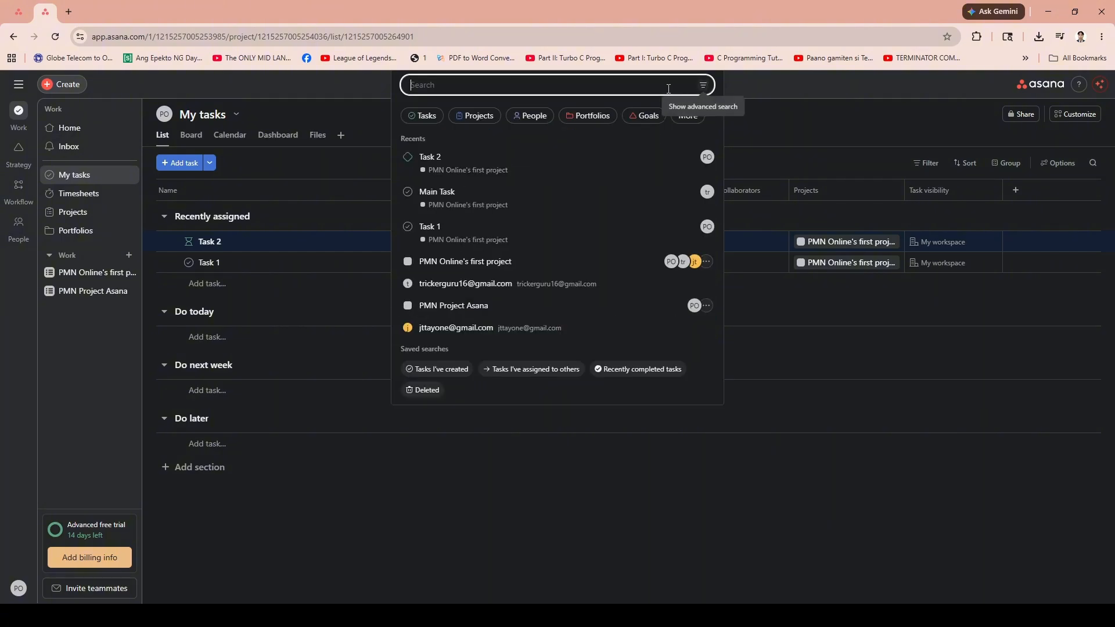
left_click(707, 87)
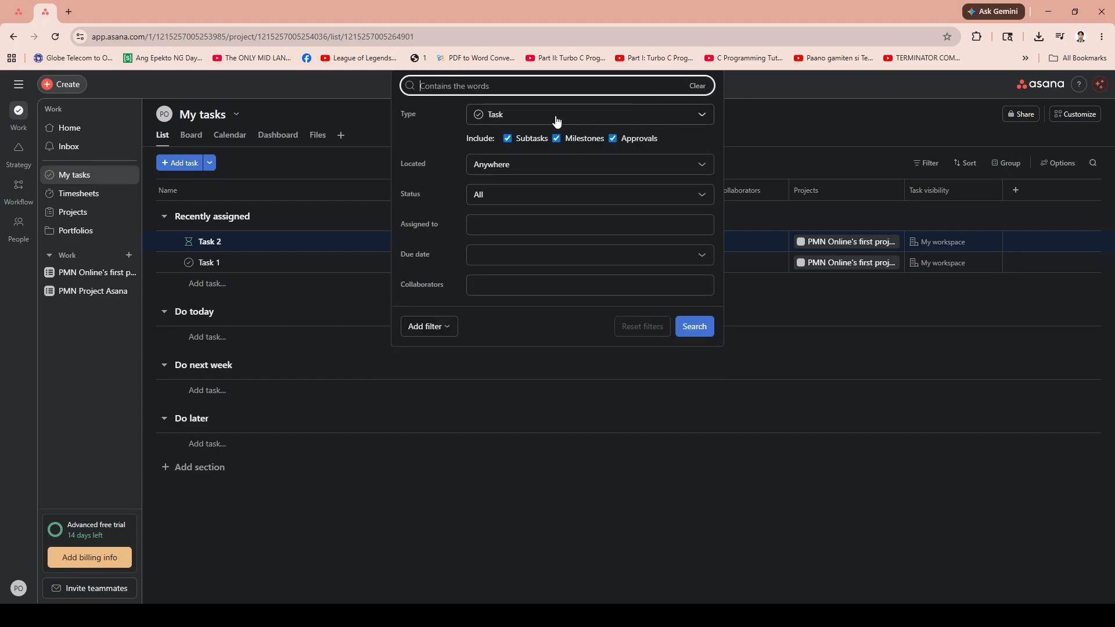
left_click(592, 226)
left_click(579, 259)
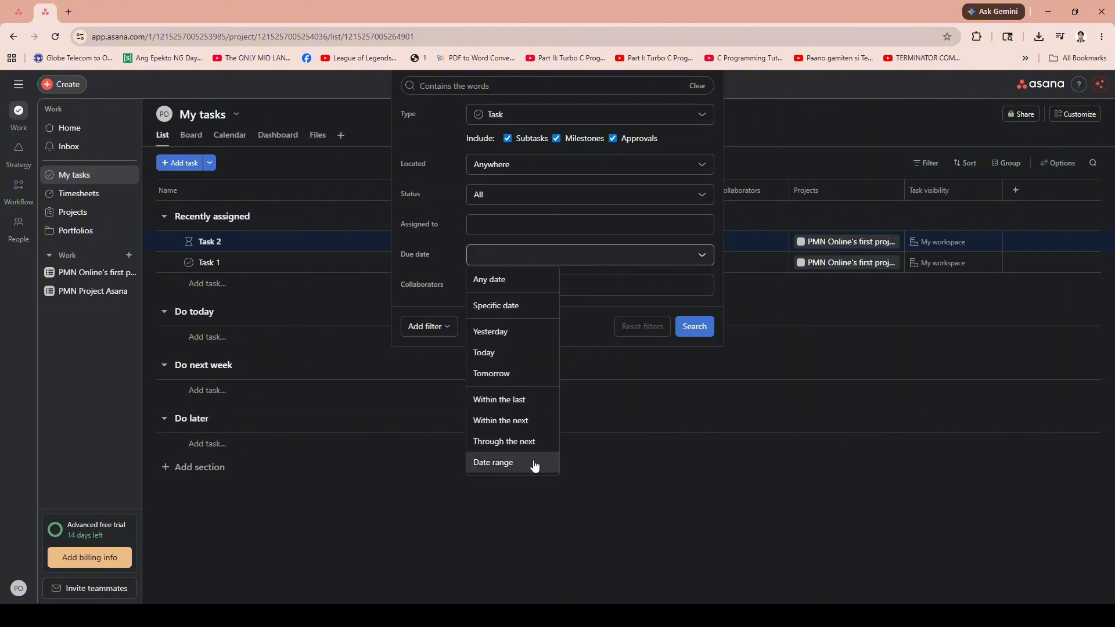
left_click(652, 272)
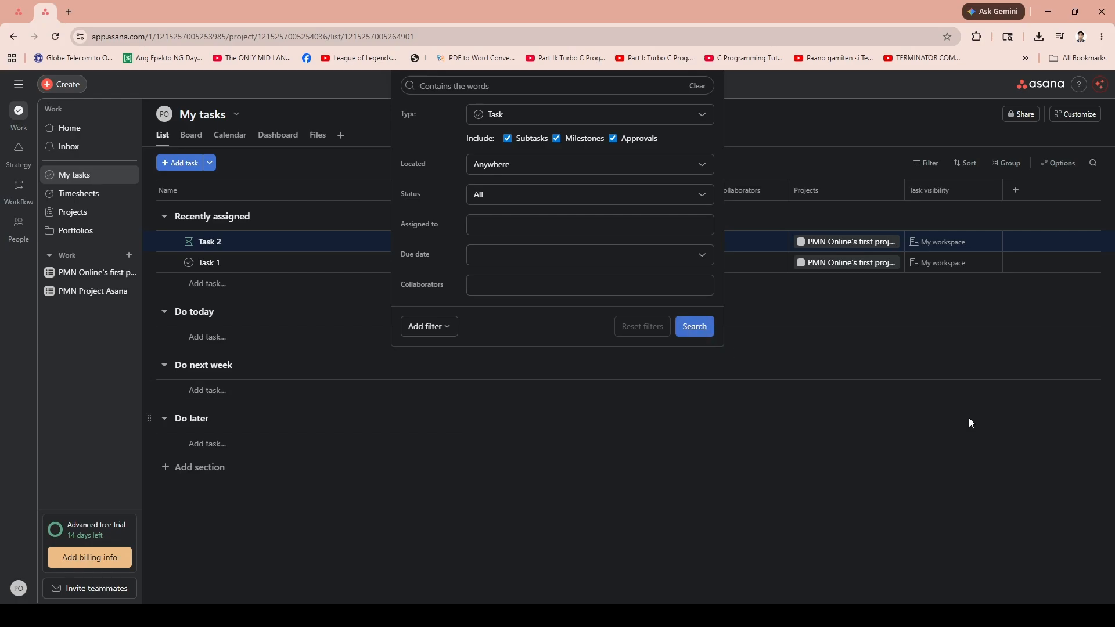
left_click(1054, 487)
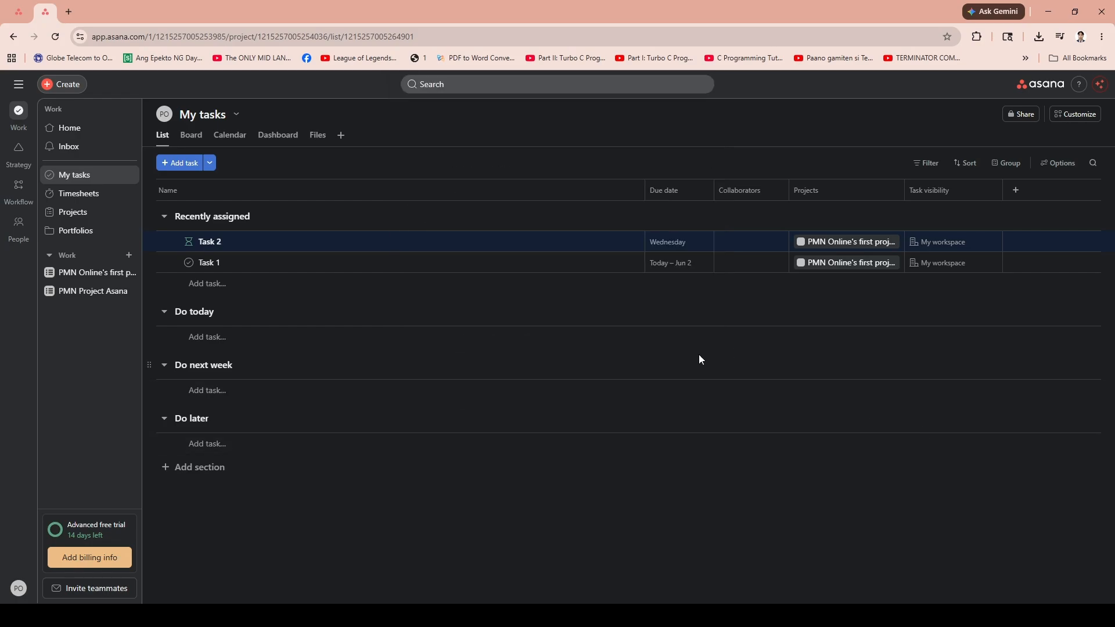